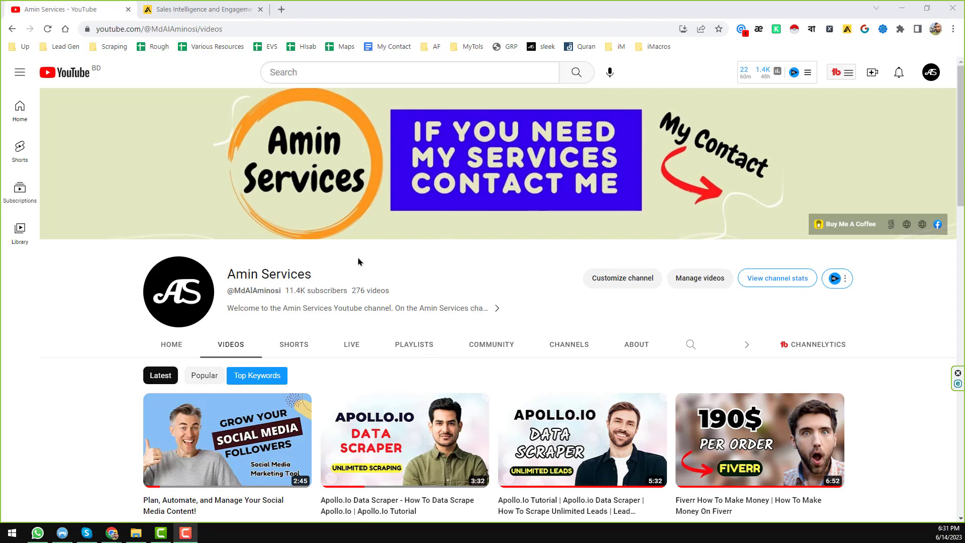
# Step: Browse the uploaded videos on the Amin Services YouTube channel
pyautogui.scroll(-9, 420, 299)
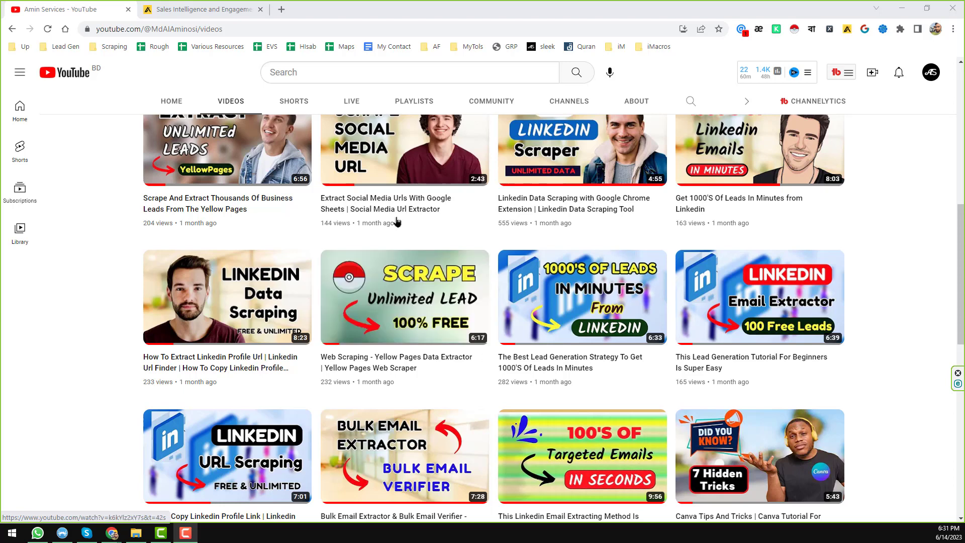
pyautogui.click(234, 13)
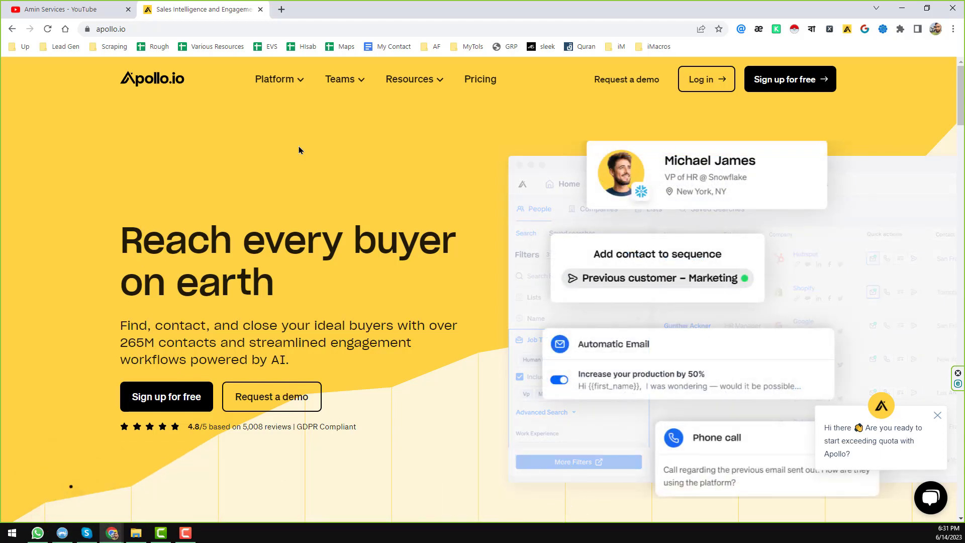
pyautogui.click(85, 6)
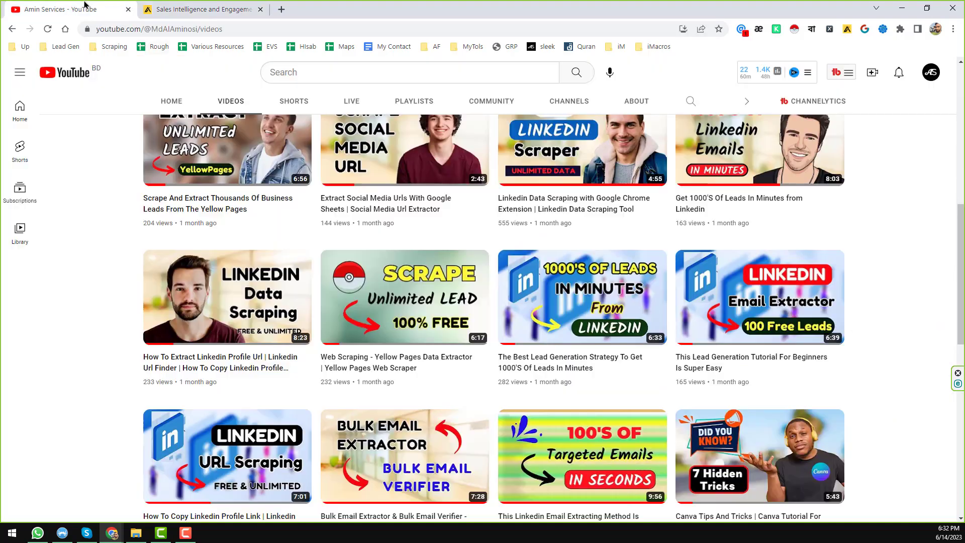
pyautogui.scroll(-3, 685, 327)
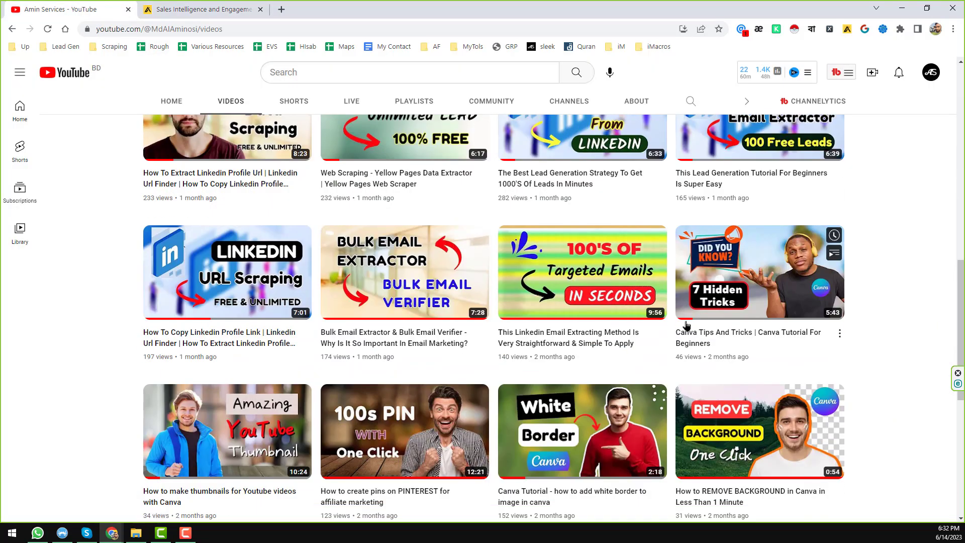
pyautogui.scroll(-7, 684, 334)
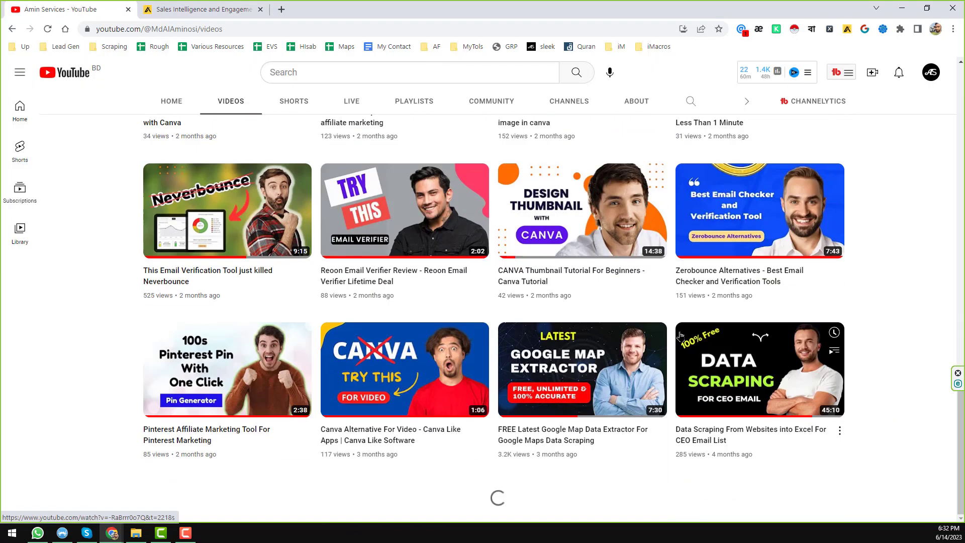
pyautogui.scroll(-3, 654, 359)
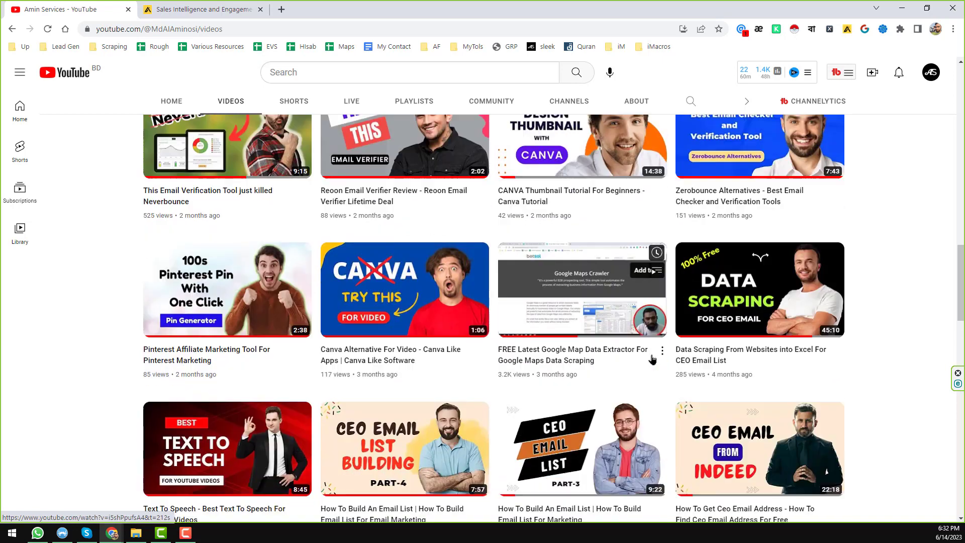
pyautogui.scroll(-3, 652, 359)
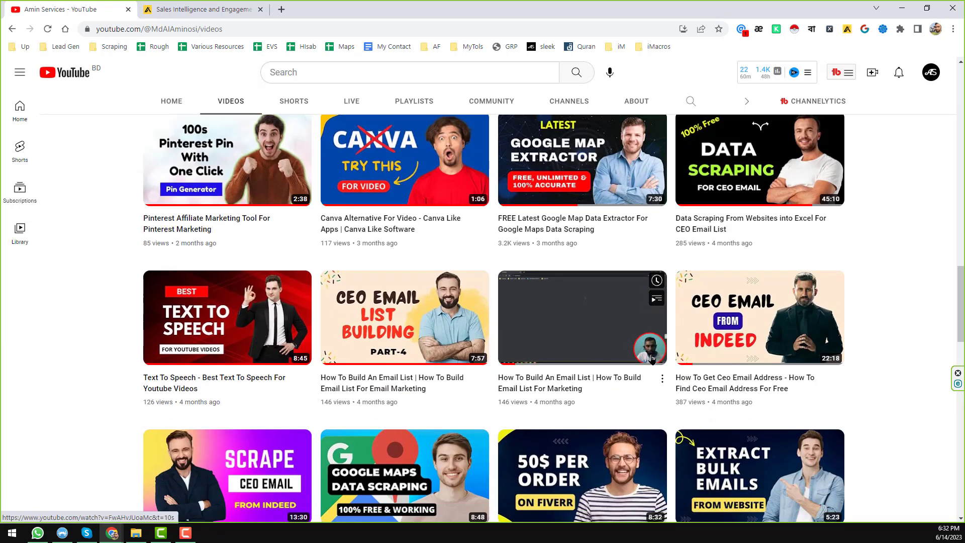
pyautogui.scroll(-3, 671, 383)
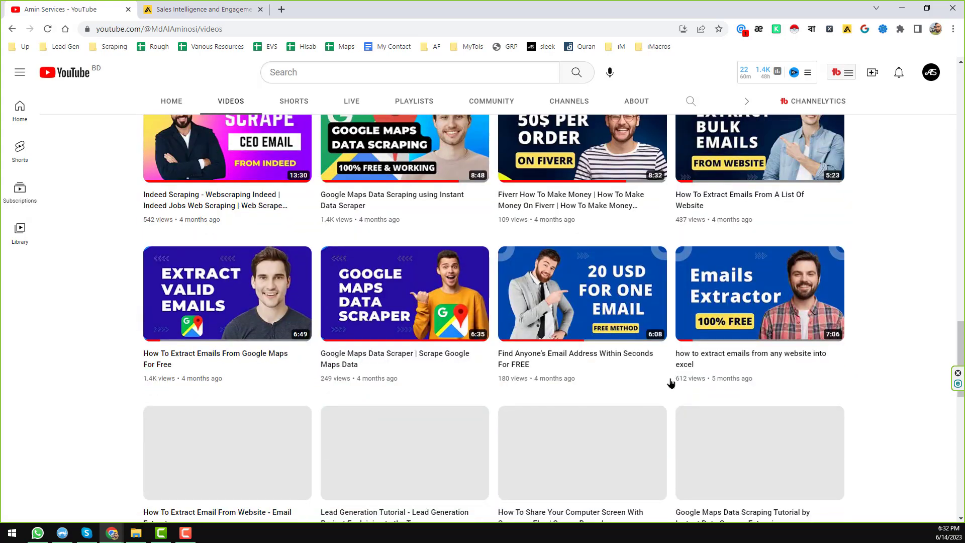
pyautogui.scroll(20, 671, 383)
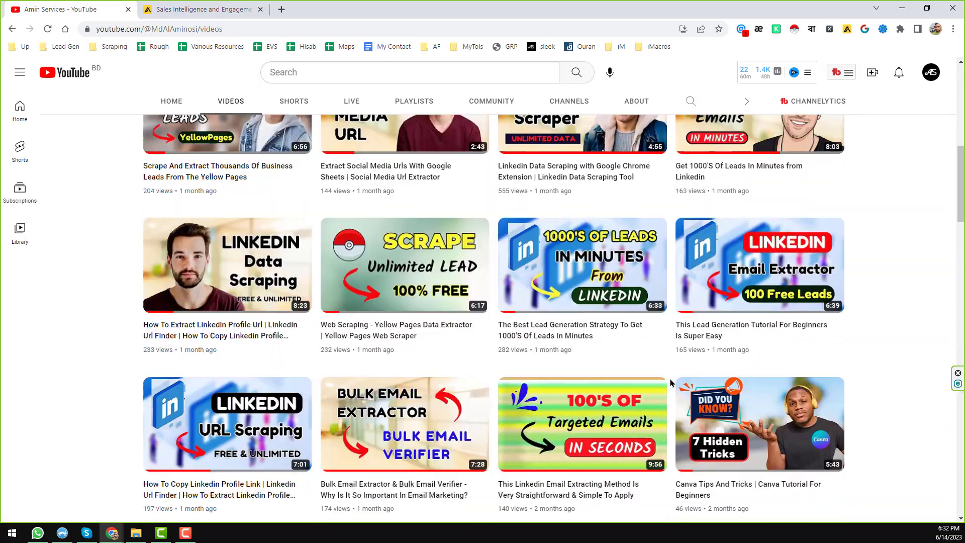
pyautogui.scroll(4, 672, 383)
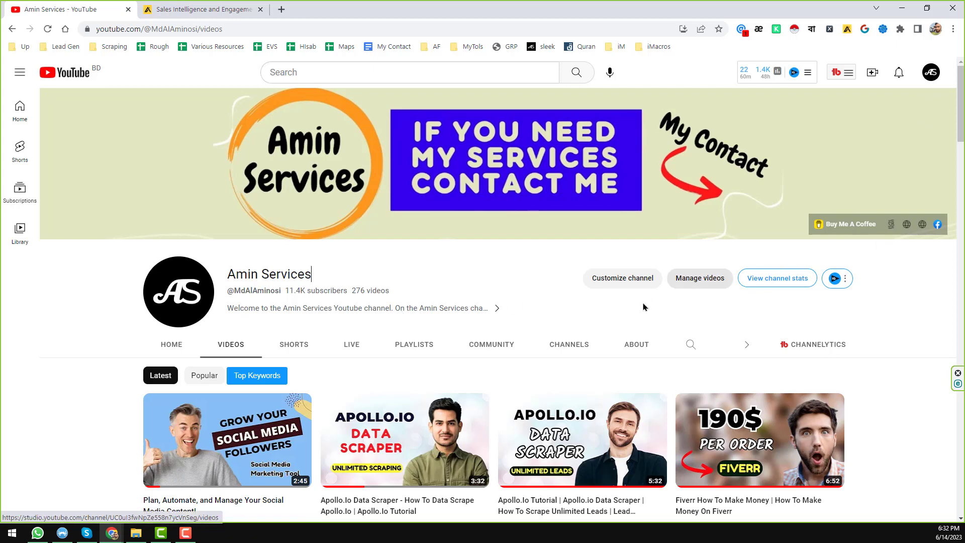
pyautogui.scroll(-4, 517, 362)
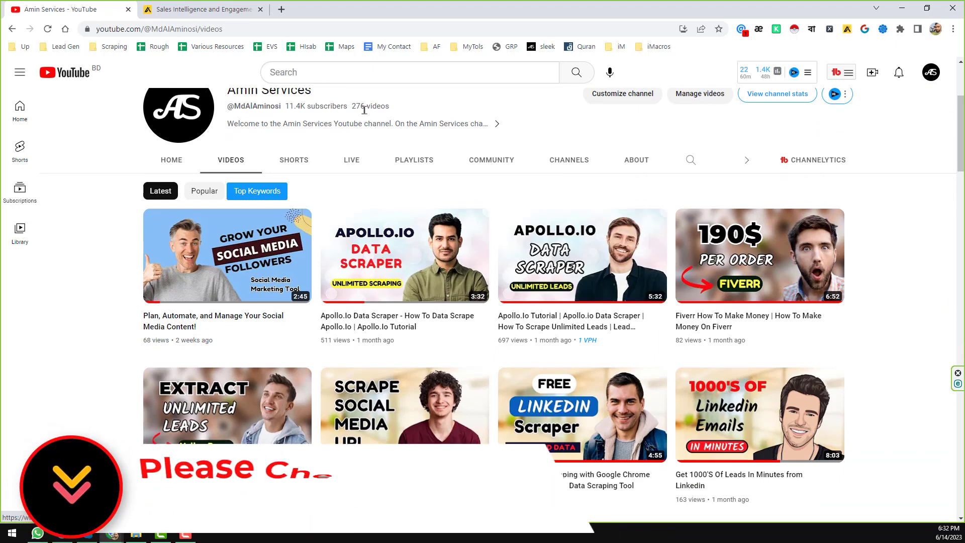
# Step: Switch to the Apollo.io homepage, review the free sign-up options in a separate tab, and close that tab
pyautogui.click(191, 7)
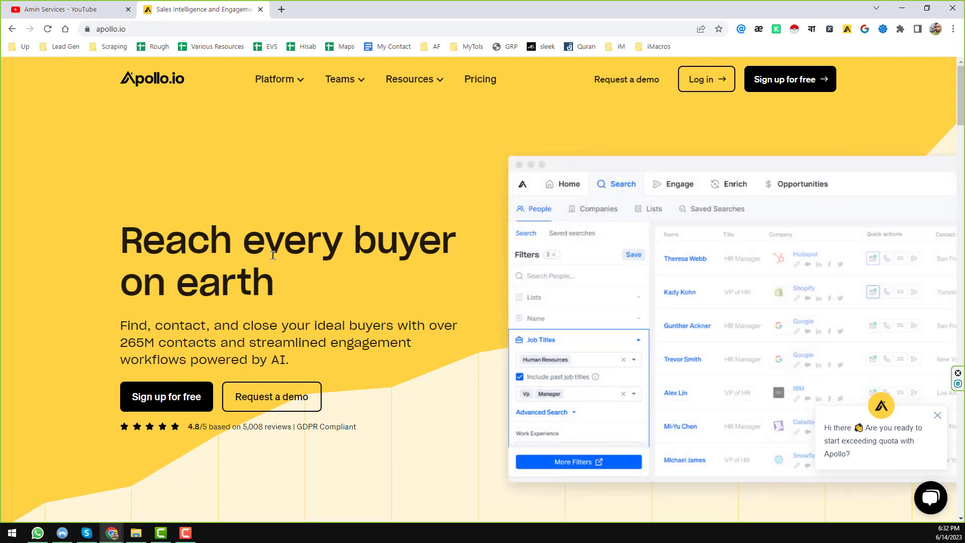
pyautogui.moveTo(278, 81)
pyautogui.middleClick(793, 85)
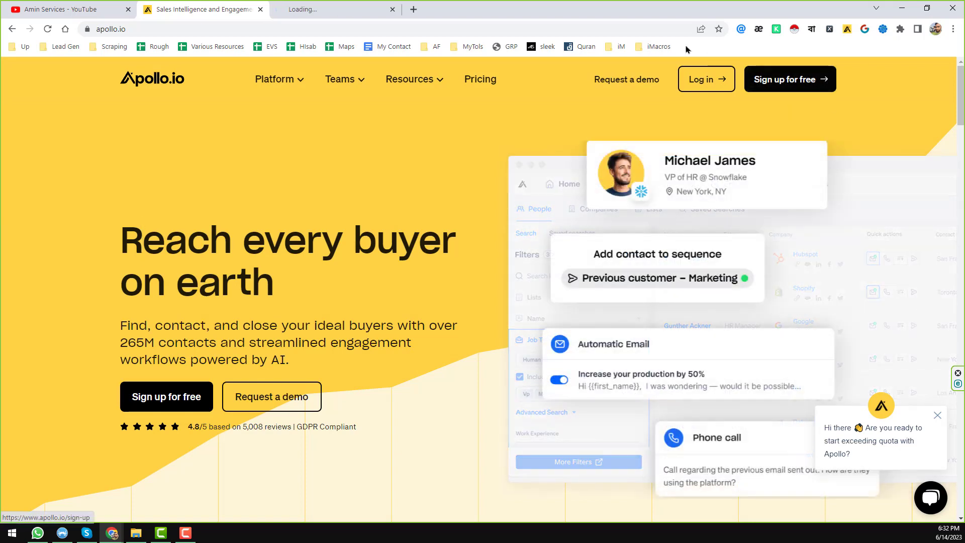
pyautogui.click(350, 5)
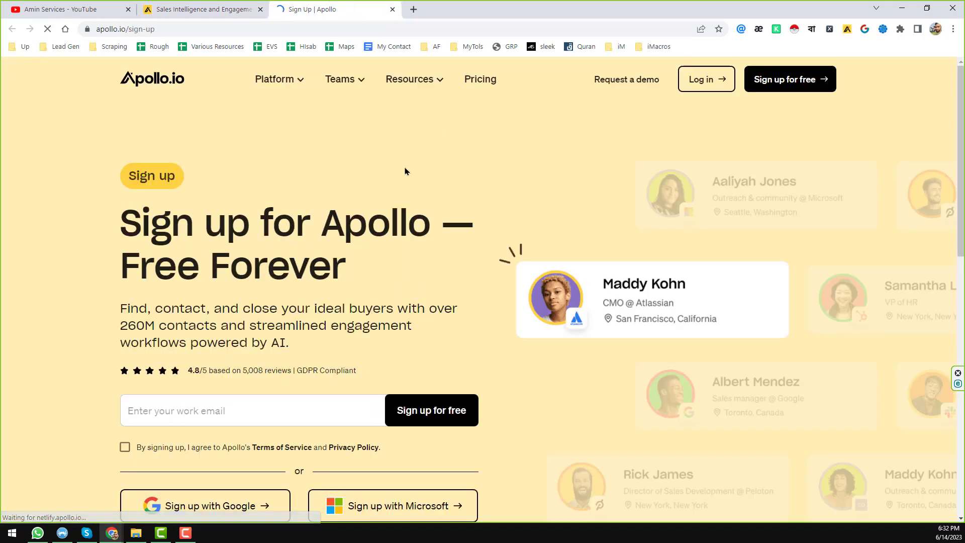
pyautogui.scroll(-4, 405, 168)
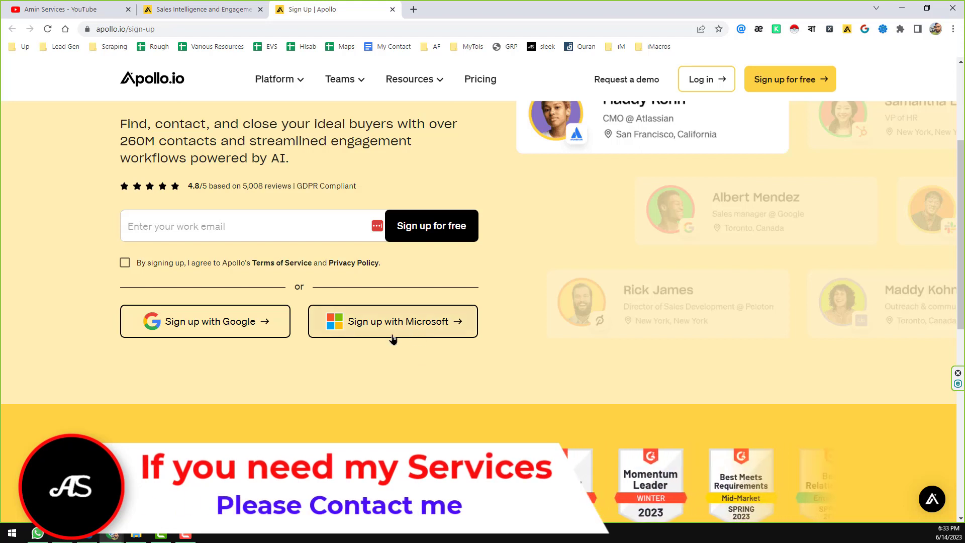
pyautogui.scroll(2, 402, 328)
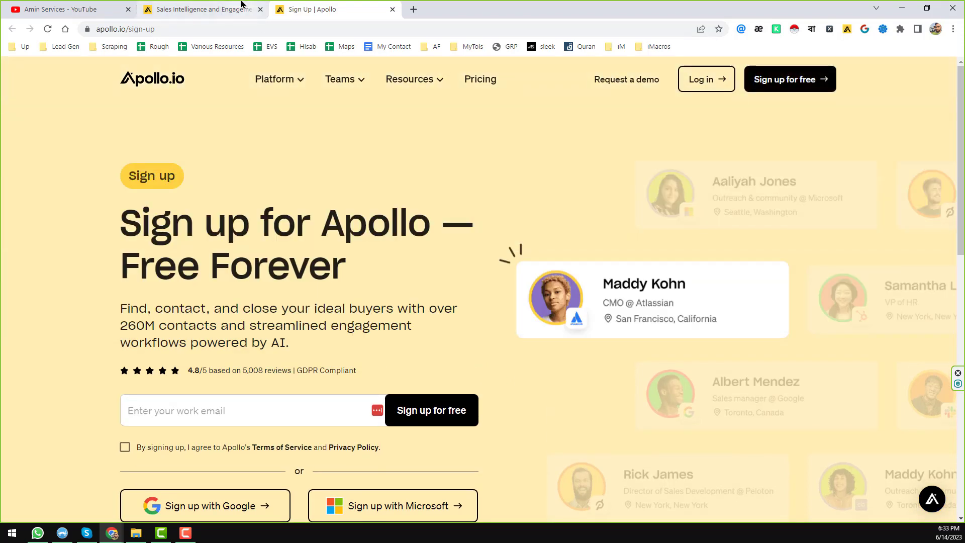
pyautogui.click(255, 9)
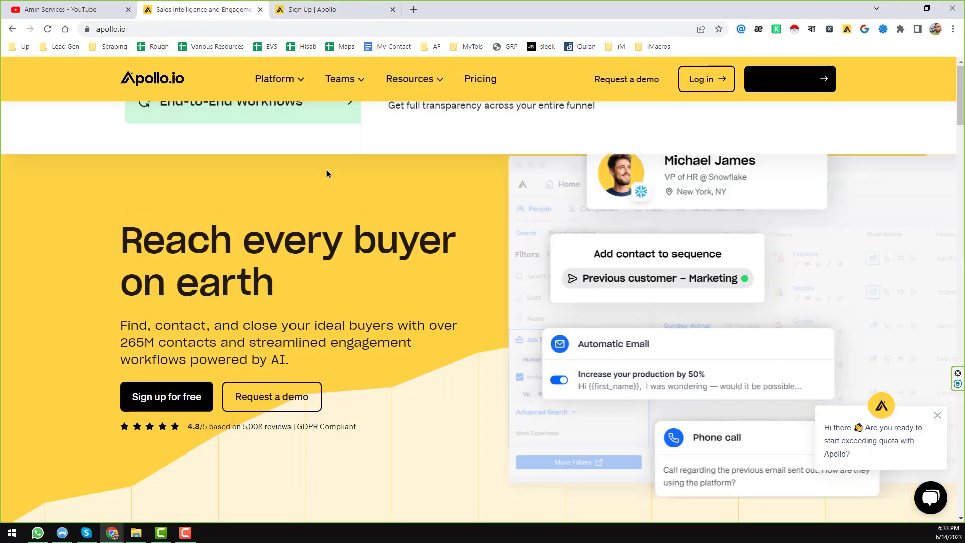
pyautogui.click(393, 10)
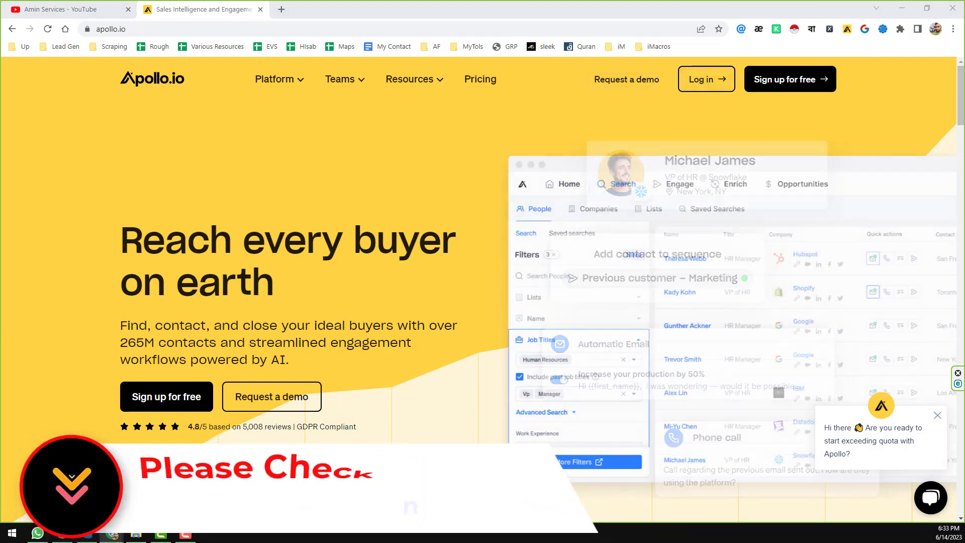
# Step: Log in to the Apollo account and close the leftover Apollo.io homepage tab
pyautogui.click(706, 79)
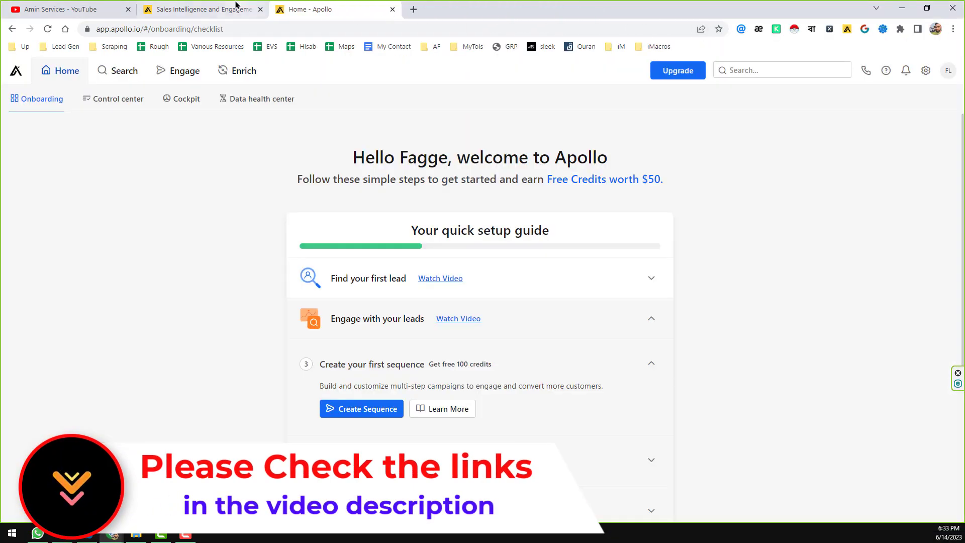
pyautogui.click(249, 11)
pyautogui.click(261, 9)
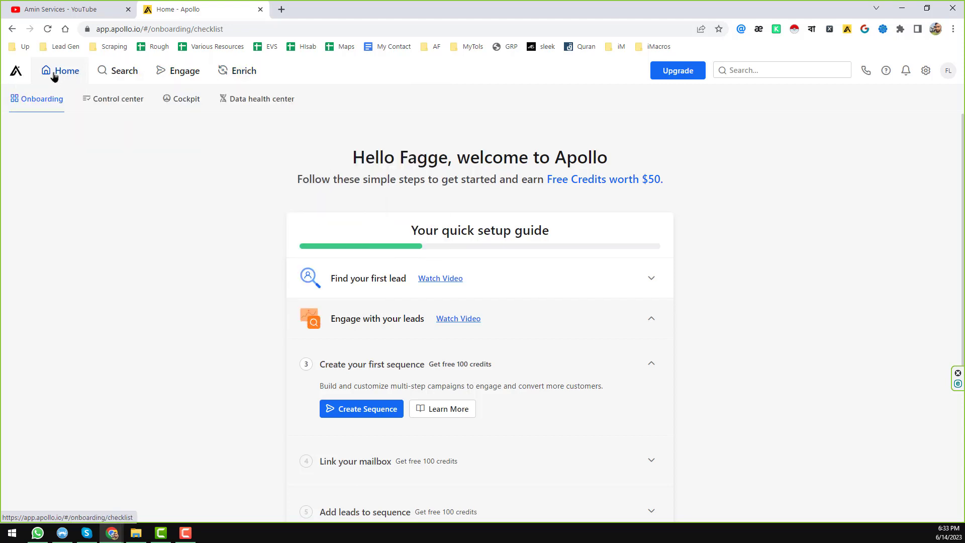
# Step: Look over the main navigation options and view the Home area's Control center and Data health center
pyautogui.moveTo(118, 79)
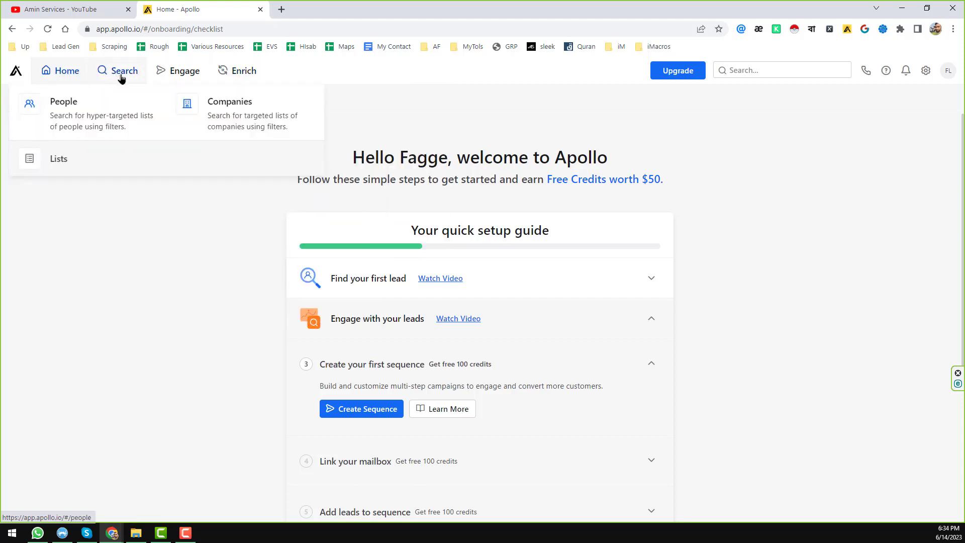
pyautogui.moveTo(184, 77)
pyautogui.moveTo(239, 75)
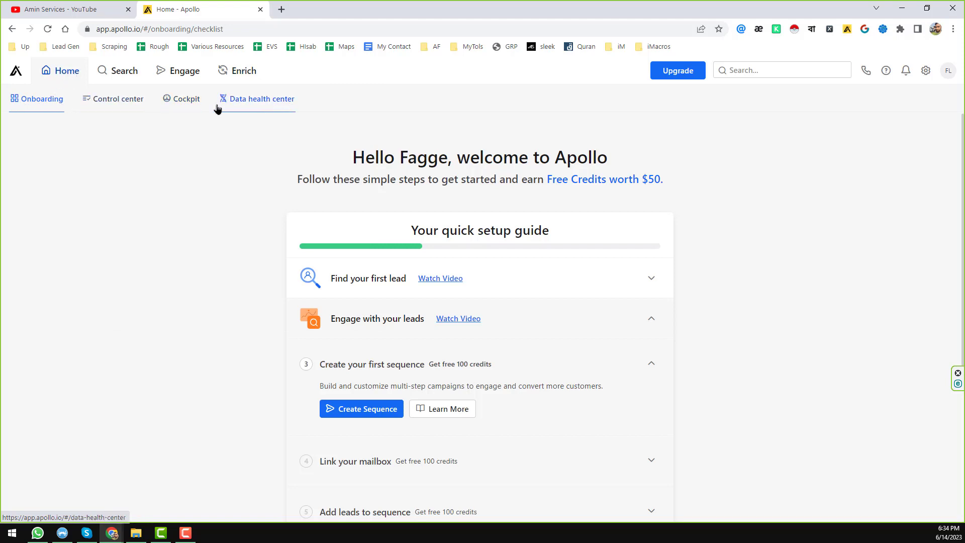
pyautogui.click(136, 102)
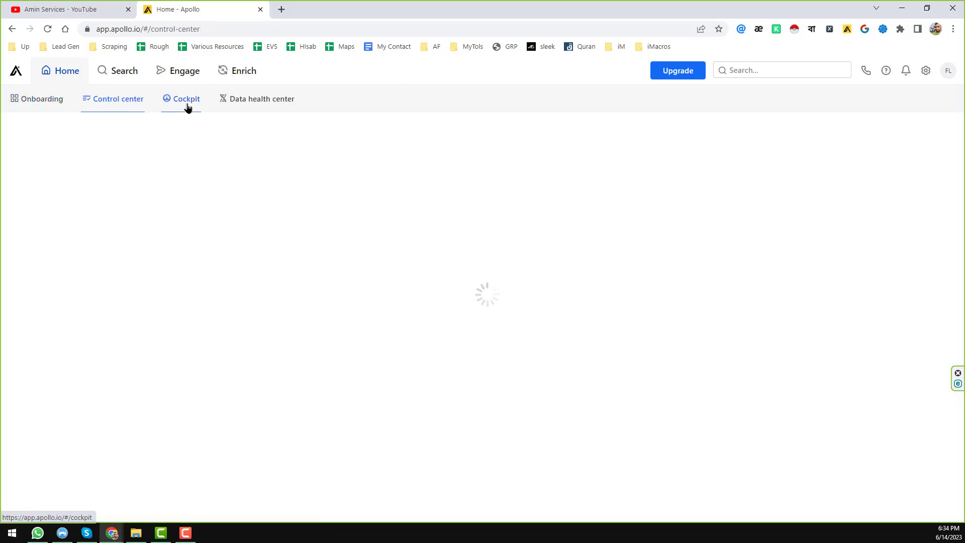
pyautogui.click(270, 104)
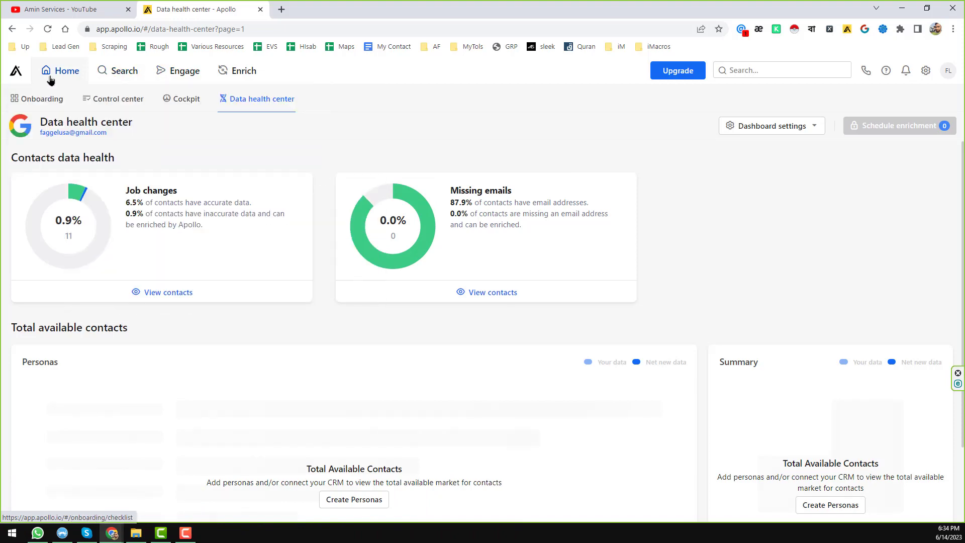
# Step: View the People, Companies and Lists pages of the Search area
pyautogui.click(129, 78)
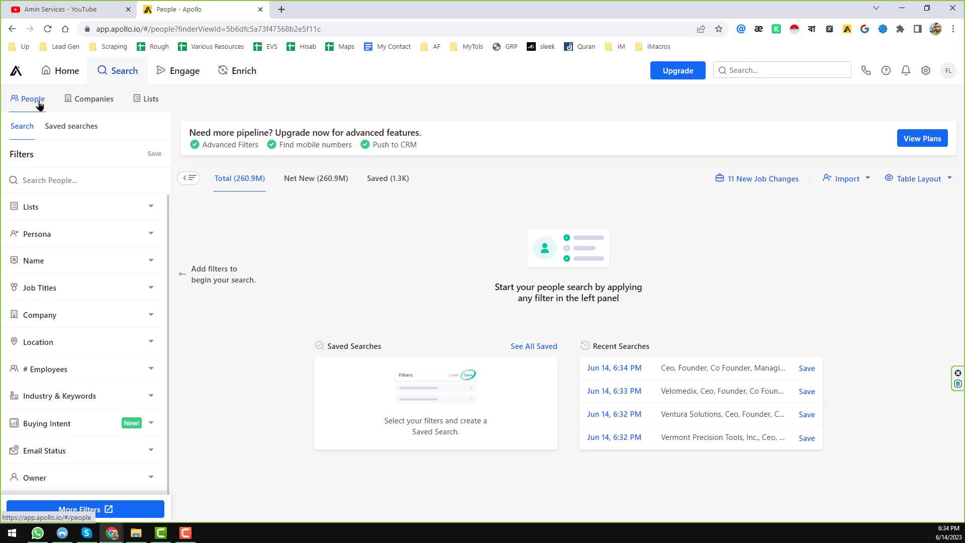
pyautogui.click(106, 105)
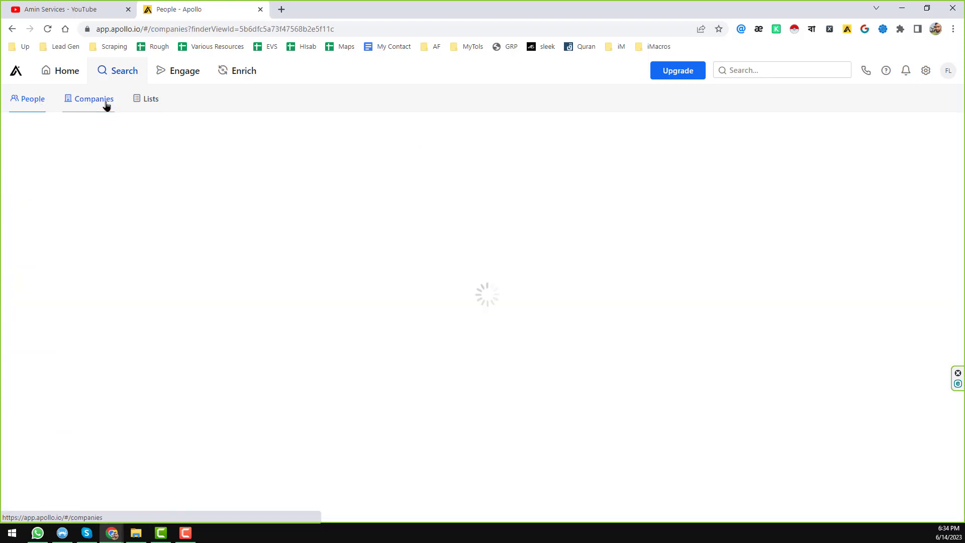
pyautogui.click(149, 102)
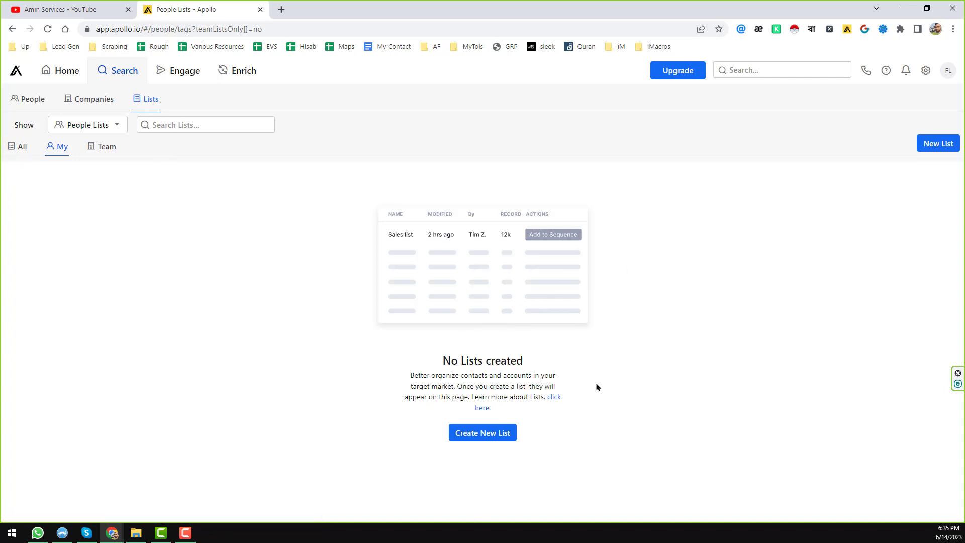
# Step: Create a new people list named "amin services" and save it
pyautogui.click(487, 439)
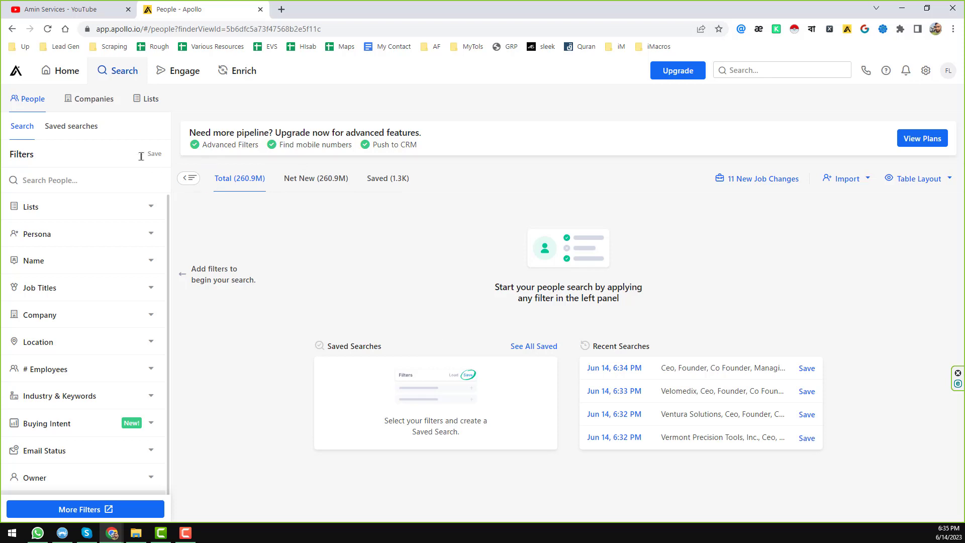
pyautogui.click(150, 99)
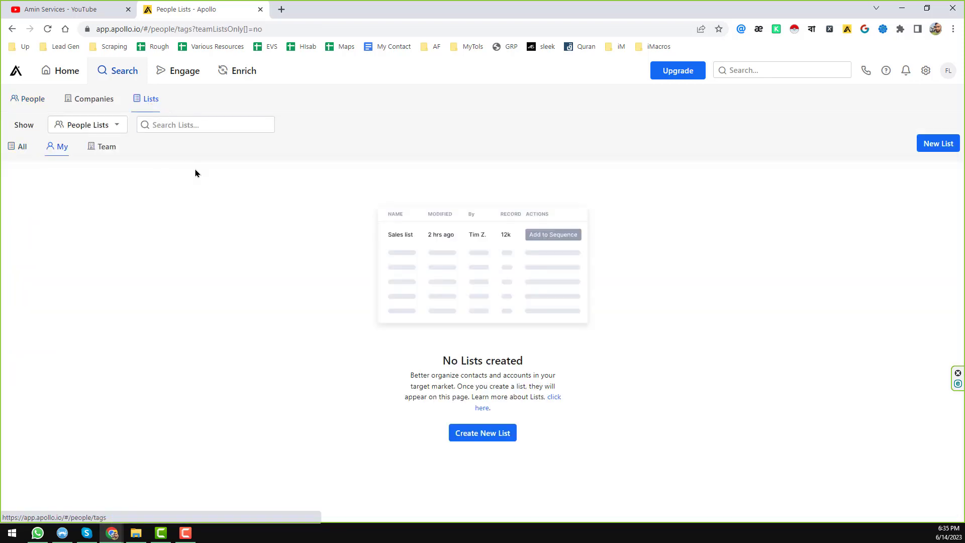
pyautogui.click(939, 146)
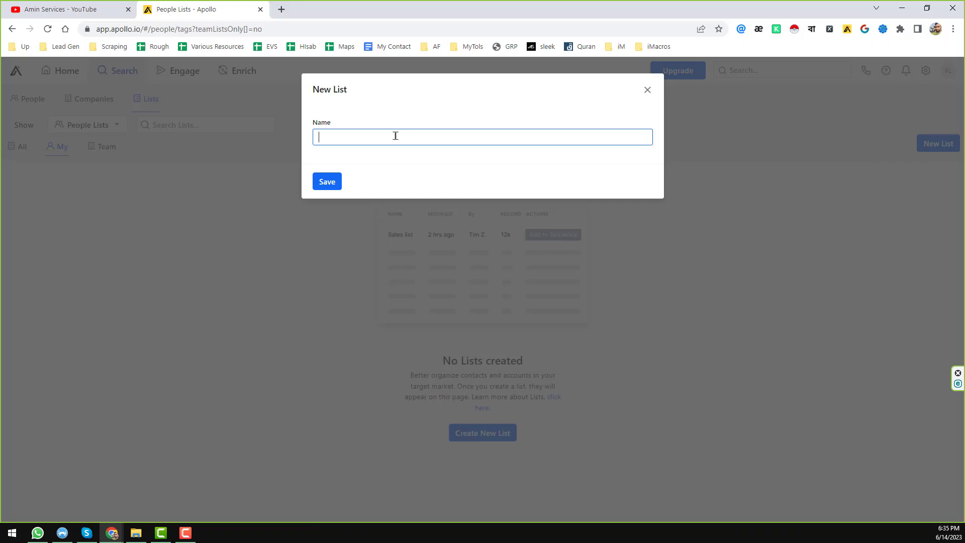
pyautogui.write('amin ser')
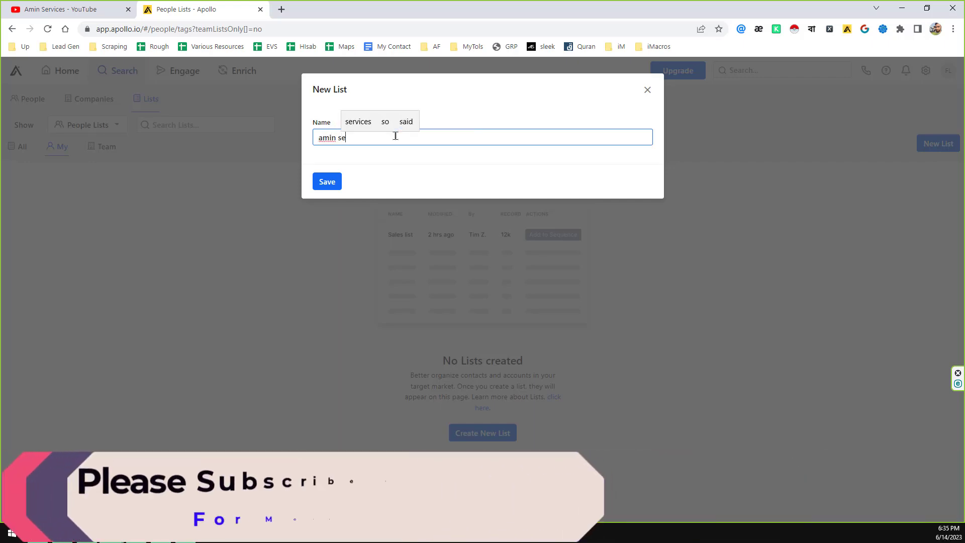
pyautogui.click(366, 121)
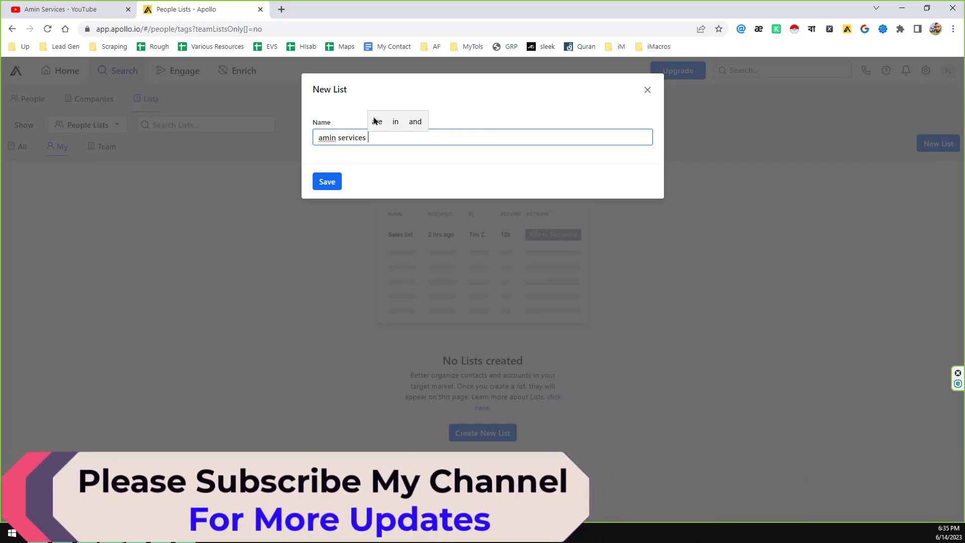
pyautogui.click(327, 181)
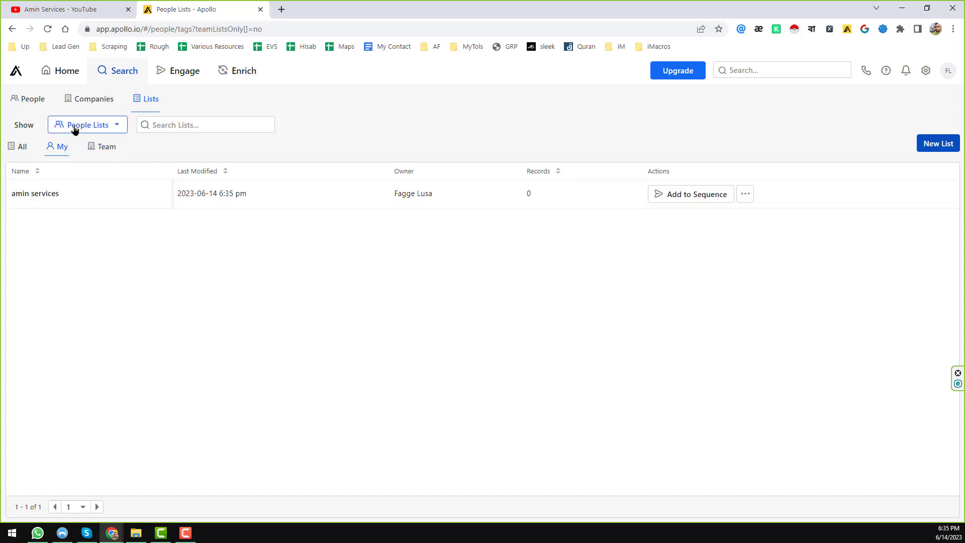
# Step: Return to the People search and look over its available filters
pyautogui.click(35, 105)
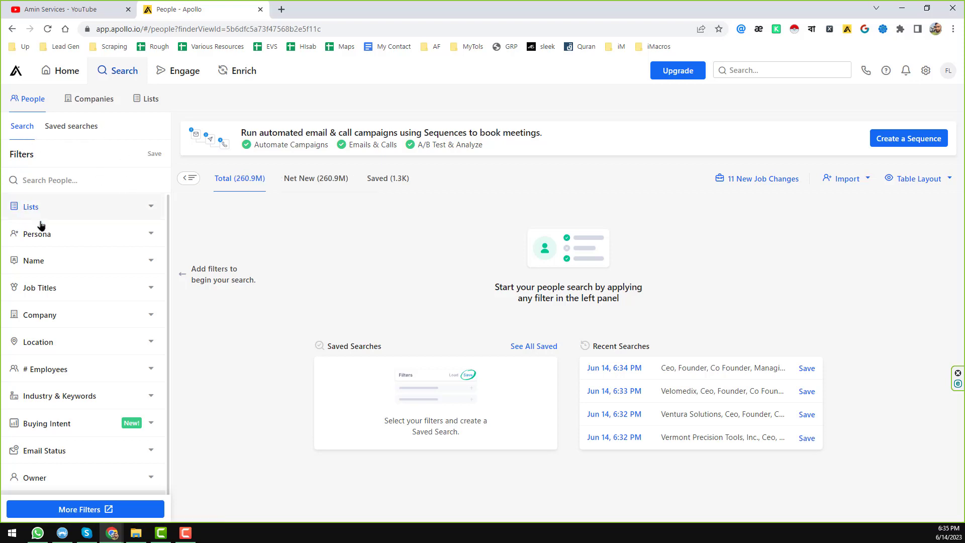
pyautogui.scroll(-2, 48, 268)
pyautogui.scroll(2, 47, 264)
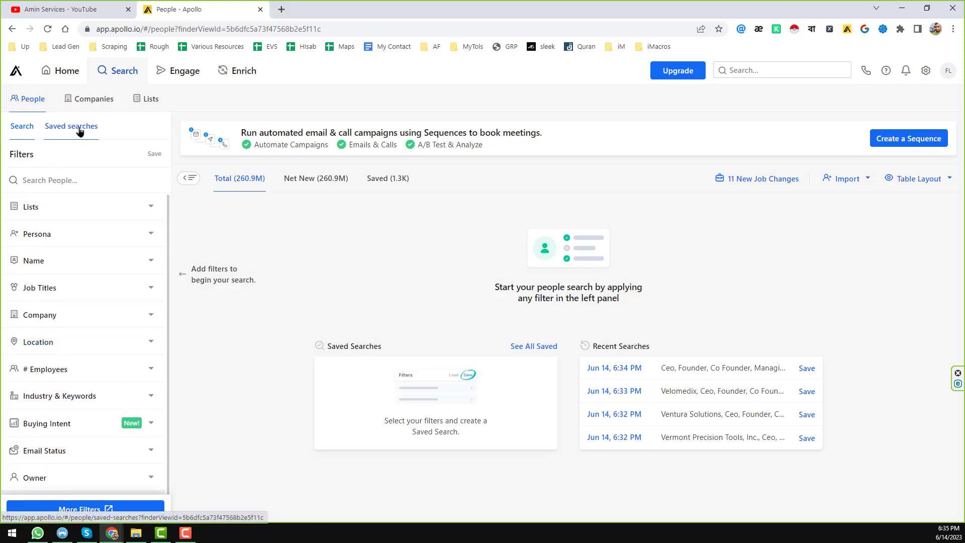
# Step: View the saved searches and the Net New, Saved and Total result sets of the people search
pyautogui.click(85, 130)
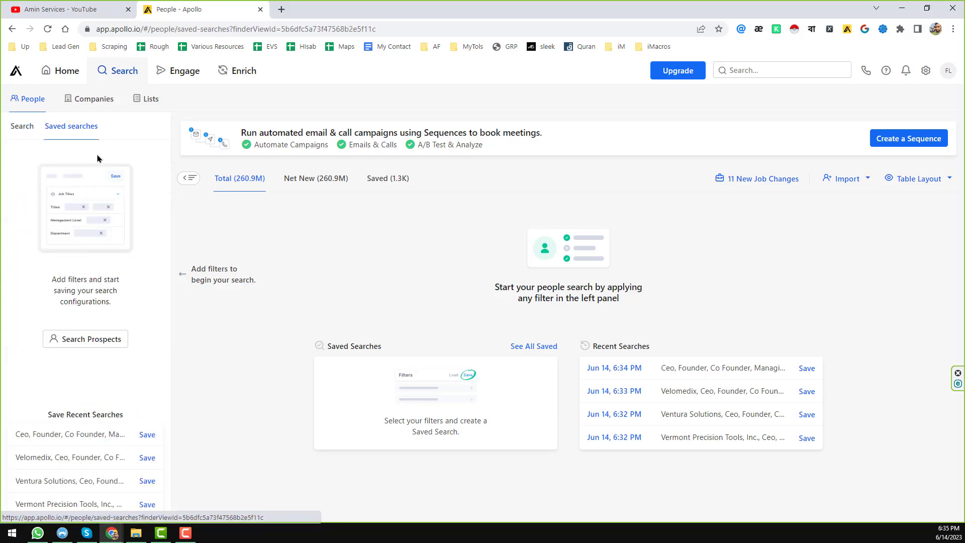
pyautogui.click(22, 126)
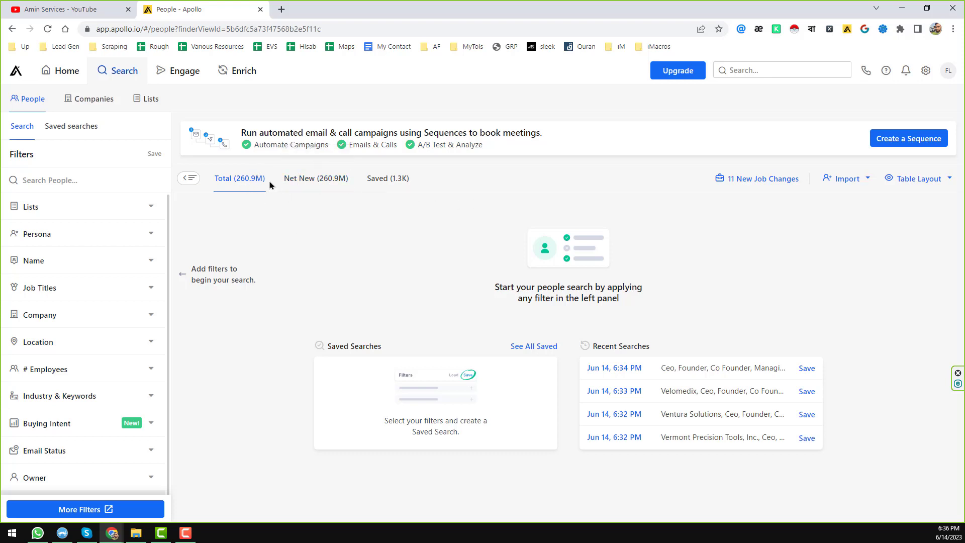
pyautogui.click(334, 184)
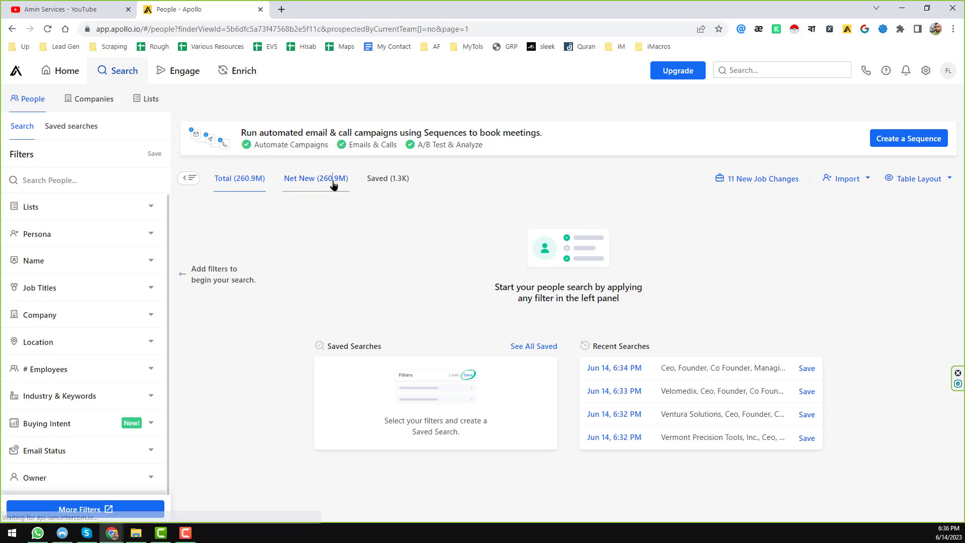
pyautogui.click(395, 184)
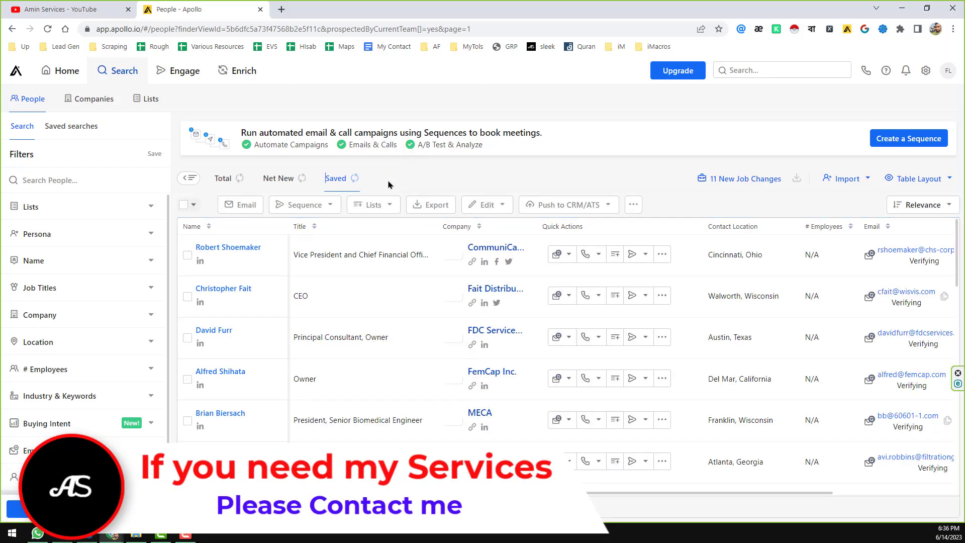
pyautogui.click(234, 184)
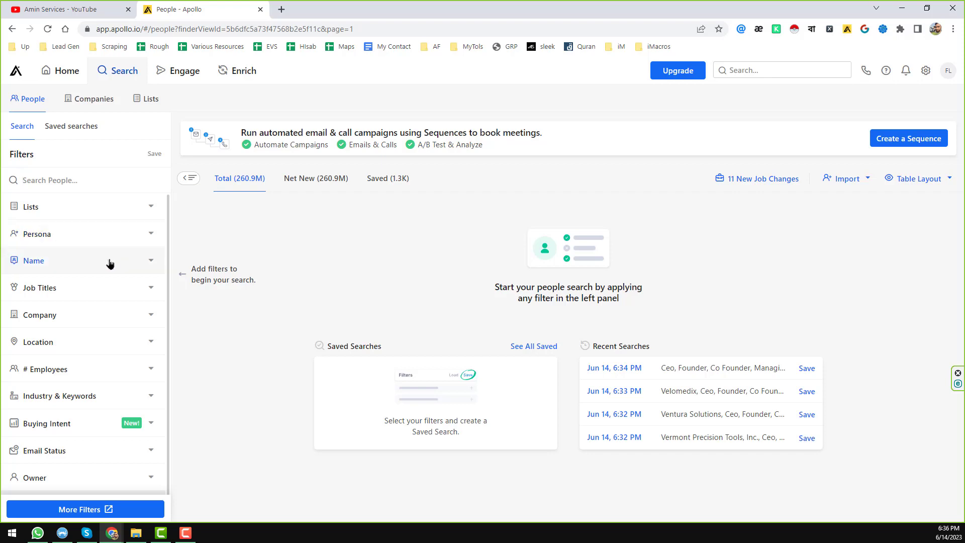
# Step: Filter the people search by the job title "manager"
pyautogui.scroll(-2, 109, 269)
pyautogui.scroll(2, 134, 244)
pyautogui.click(147, 289)
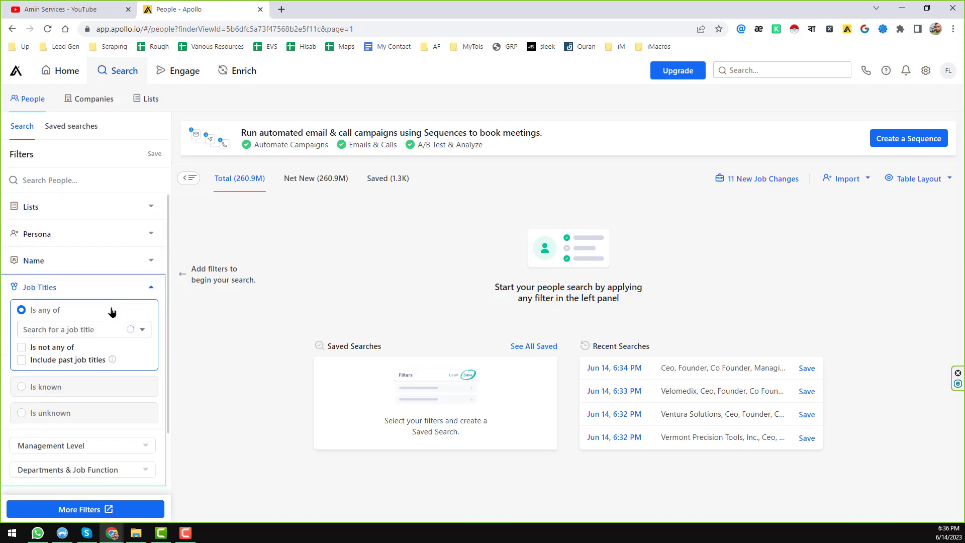
pyautogui.click(93, 330)
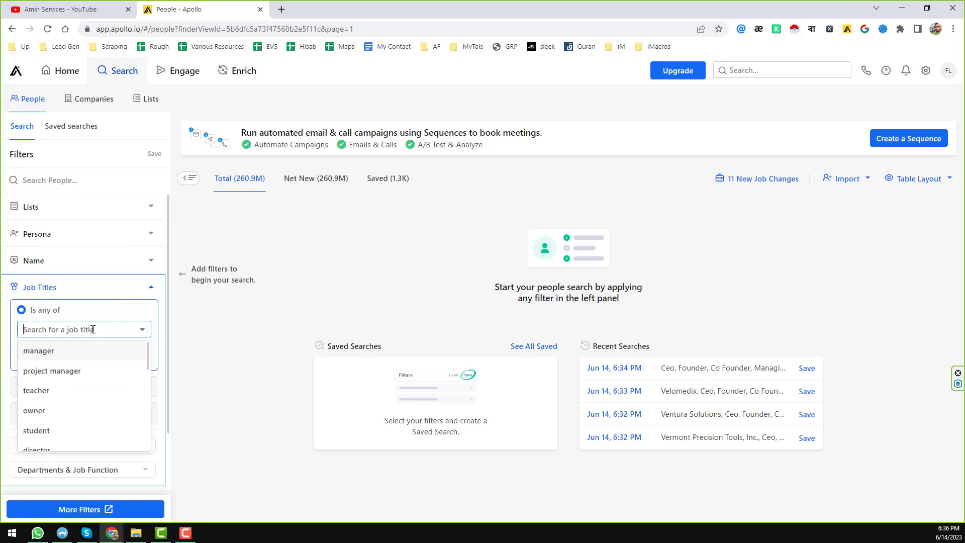
pyautogui.click(66, 352)
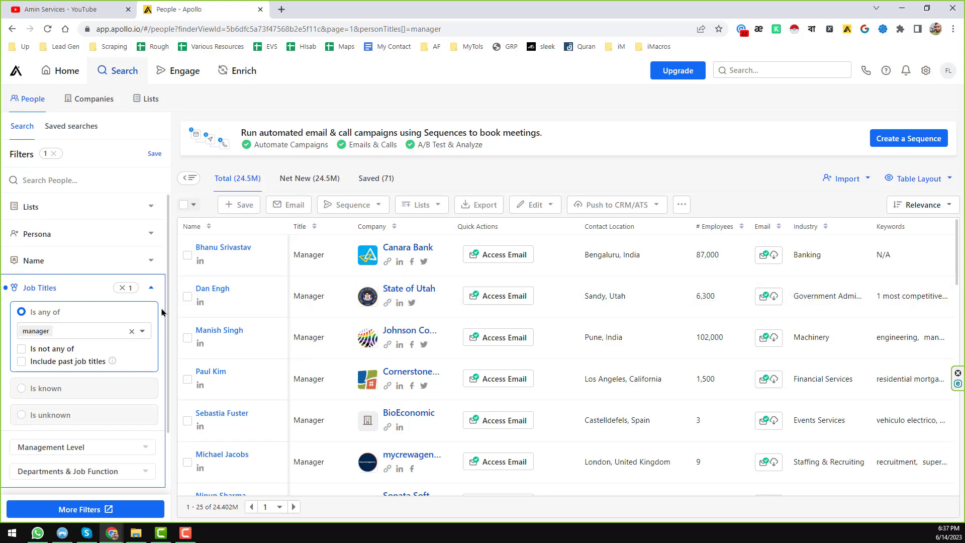
# Step: Filter the people search by the contact location United States
pyautogui.scroll(-5, 136, 322)
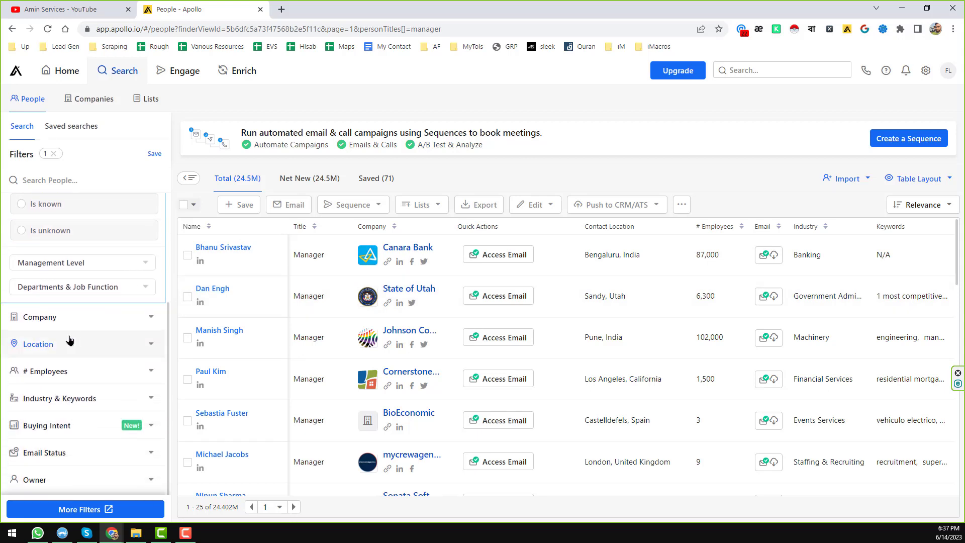
pyautogui.click(149, 347)
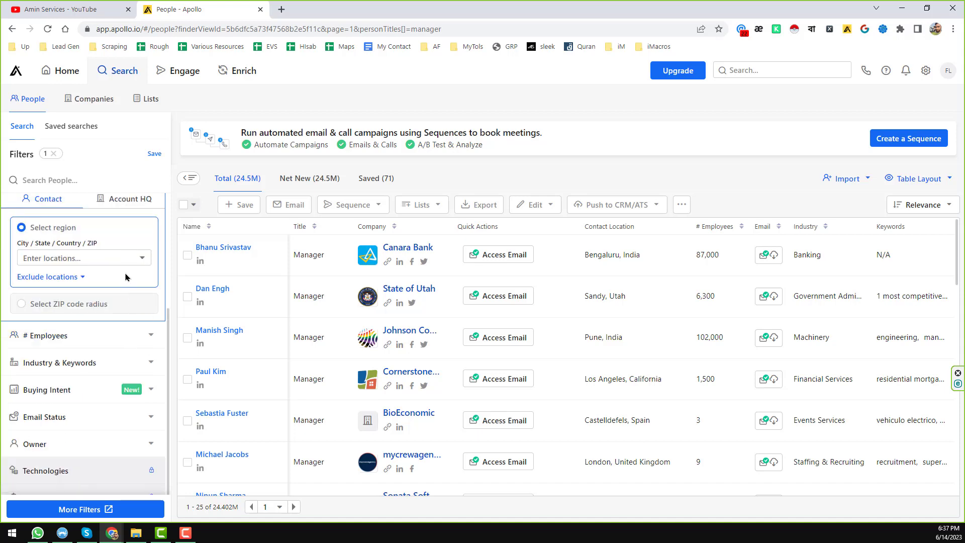
pyautogui.click(107, 260)
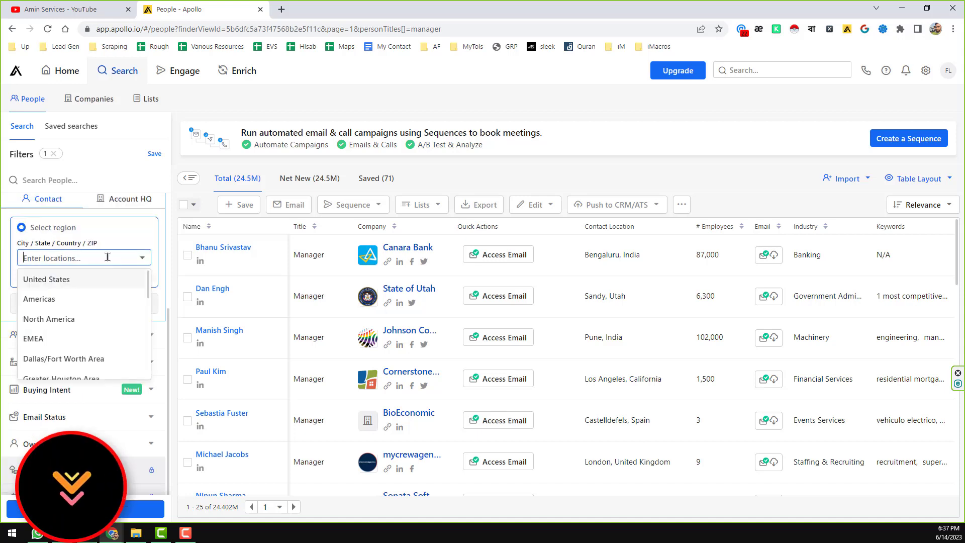
pyautogui.click(96, 282)
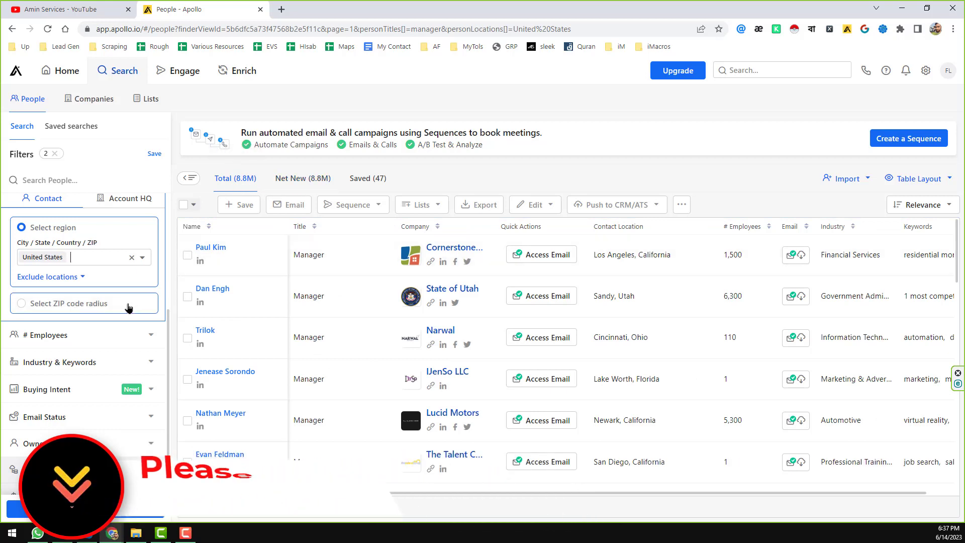
pyautogui.scroll(-2, 128, 312)
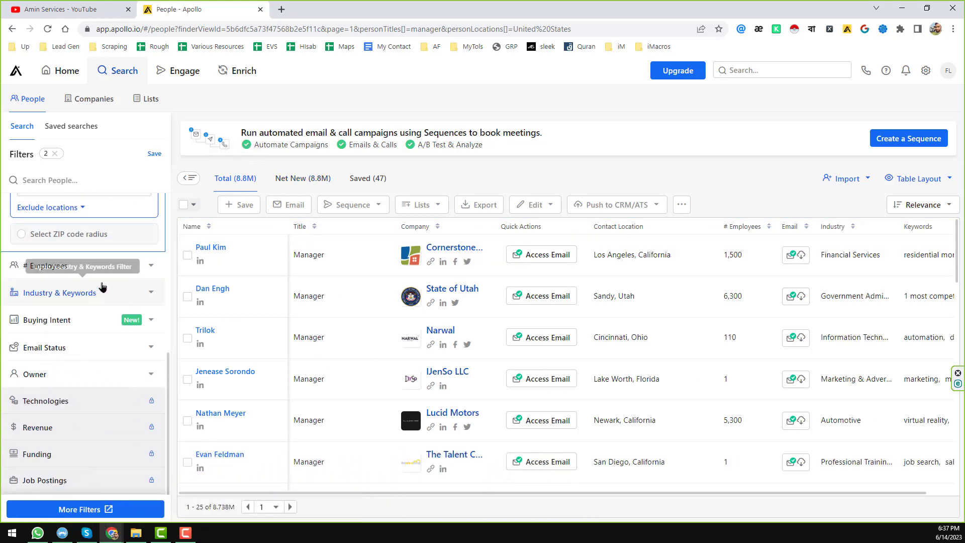
pyautogui.scroll(2, 122, 262)
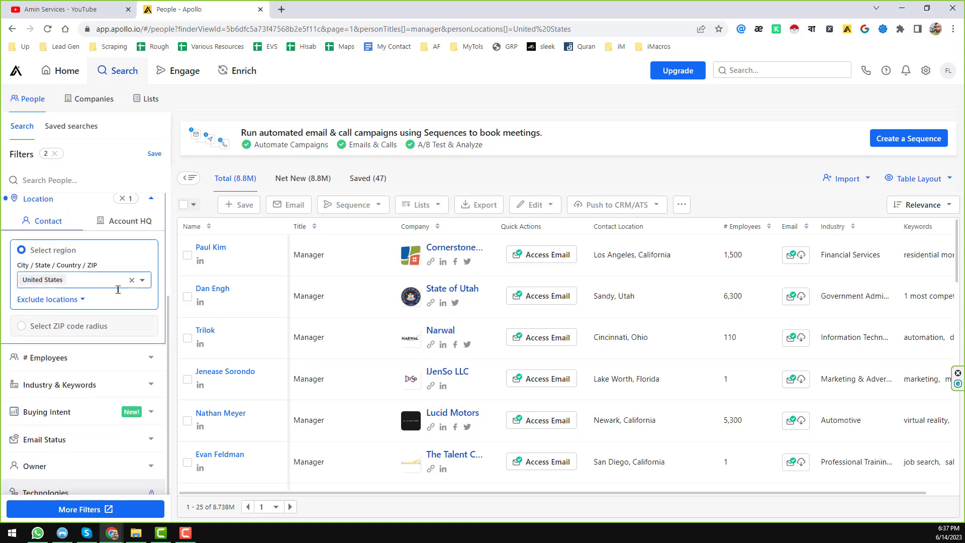
# Step: Replace the contact location filter with "Atlanta, Georgia"
pyautogui.click(104, 282)
pyautogui.click(132, 283)
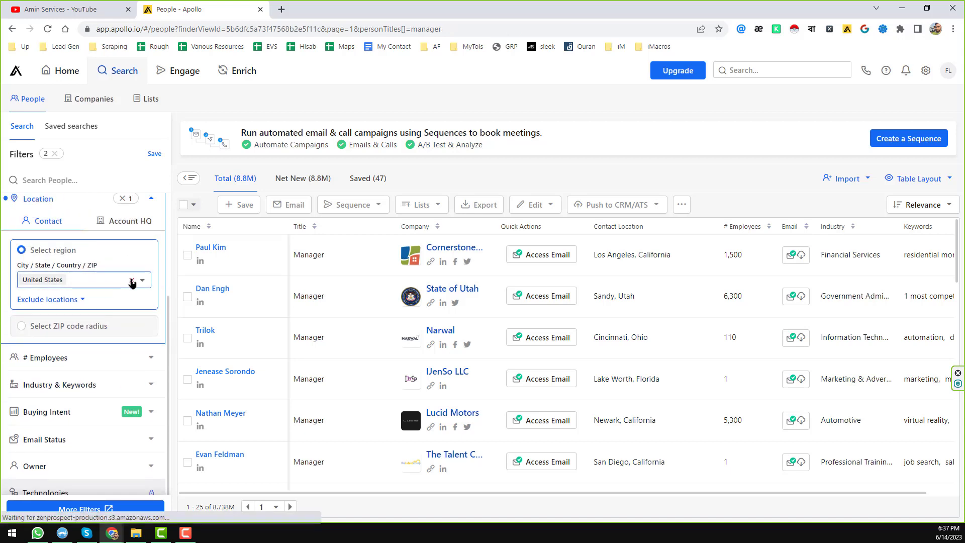
pyautogui.click(83, 280)
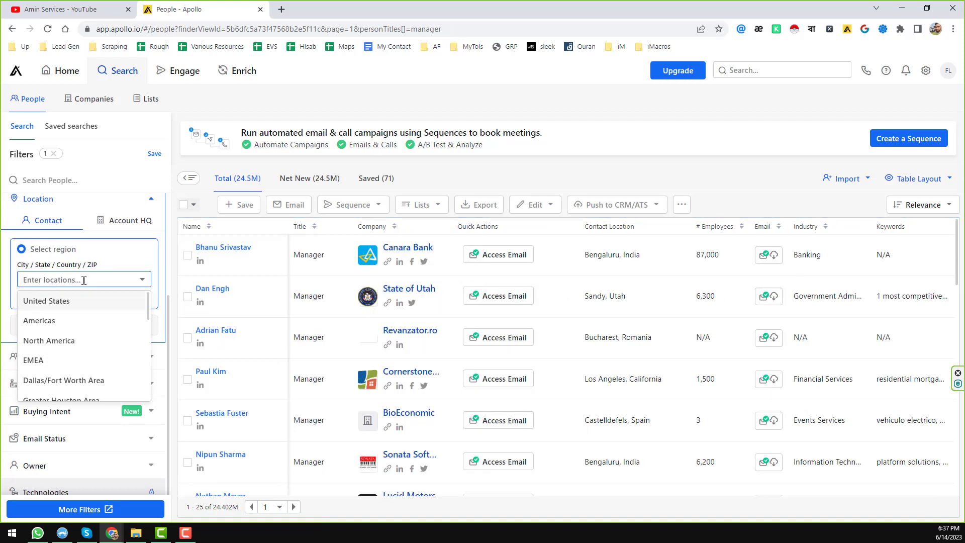
pyautogui.write('at')
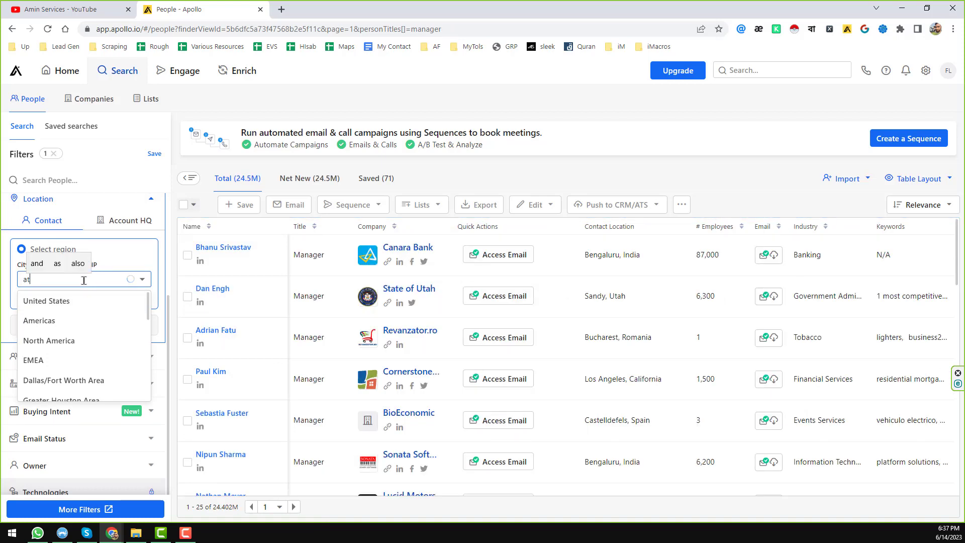
pyautogui.write('lanta')
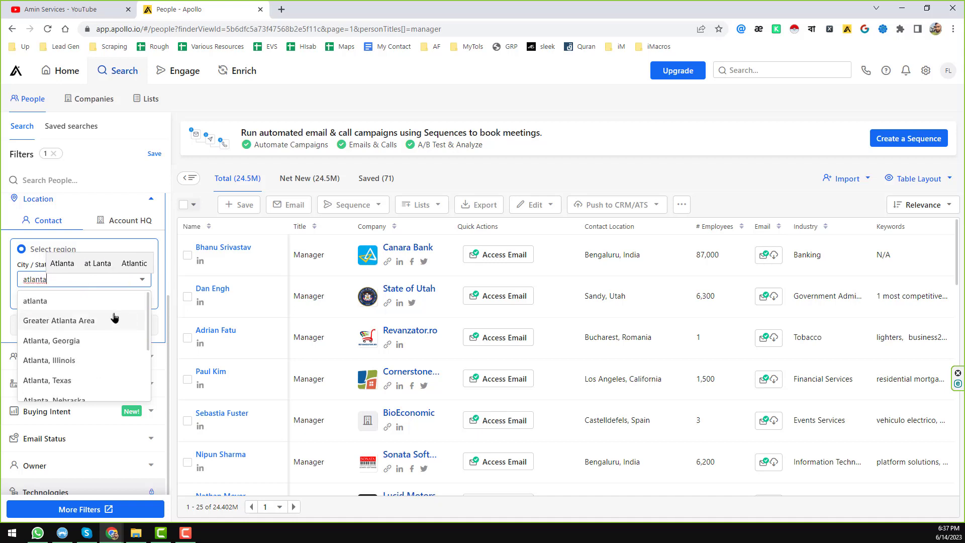
pyautogui.click(88, 341)
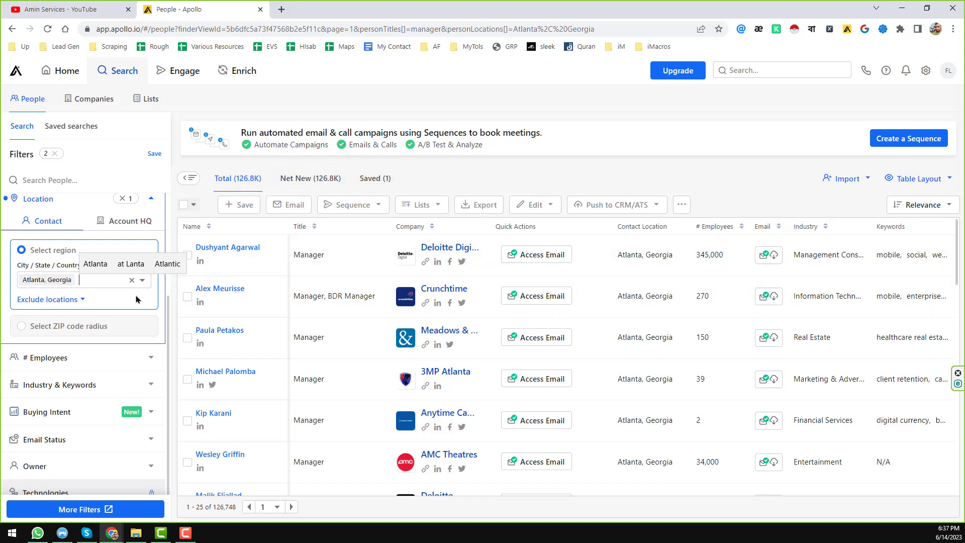
# Step: Limit the people search to companies with 1-10 employees and collapse that filter
pyautogui.click(151, 362)
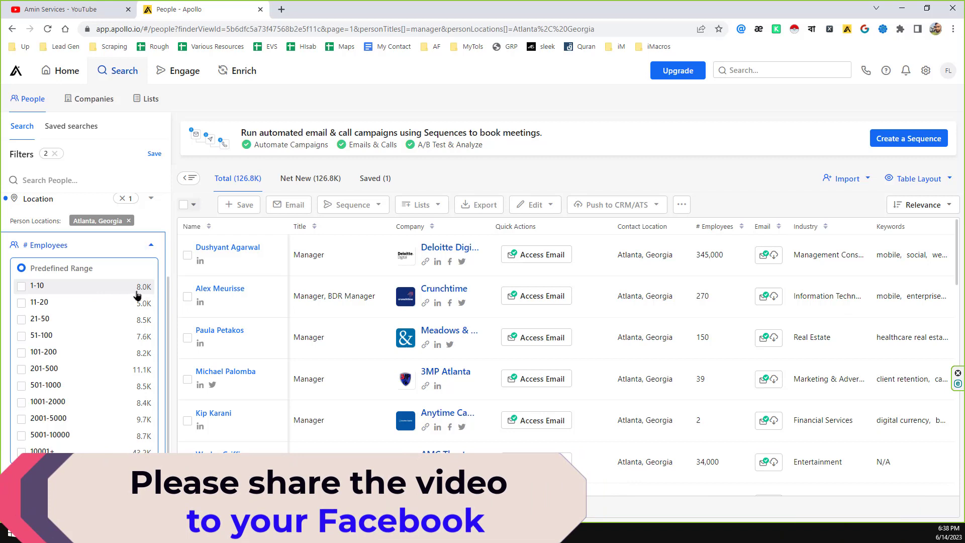
pyautogui.scroll(-2, 114, 312)
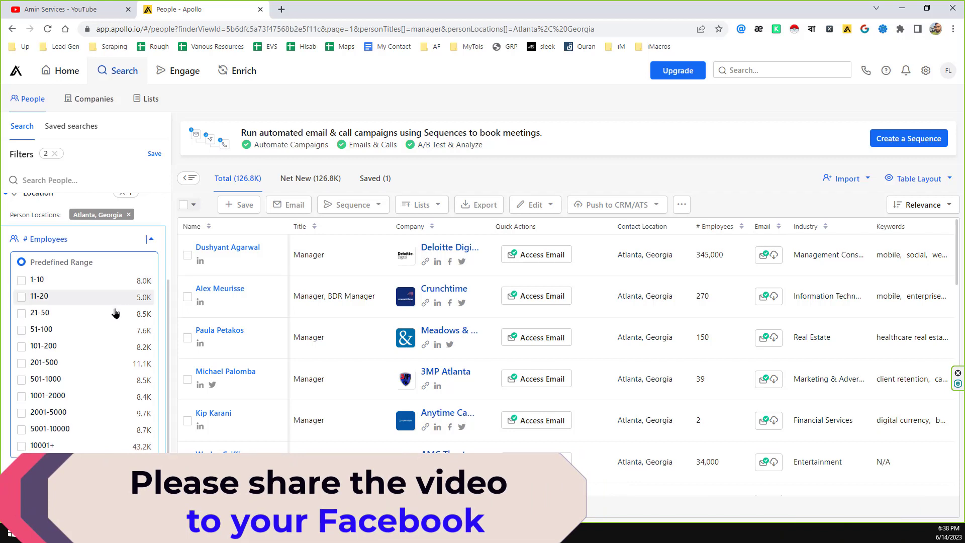
pyautogui.scroll(2, 114, 312)
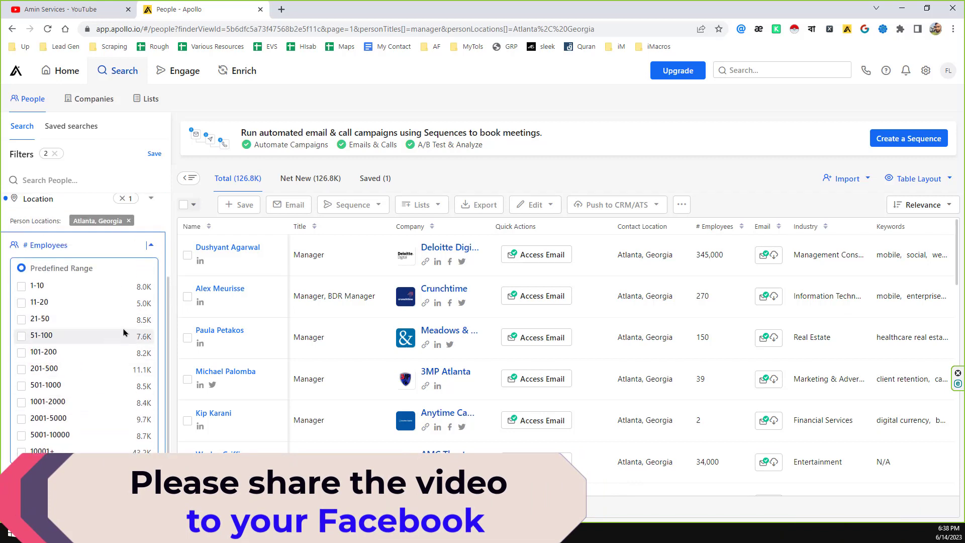
pyautogui.click(21, 286)
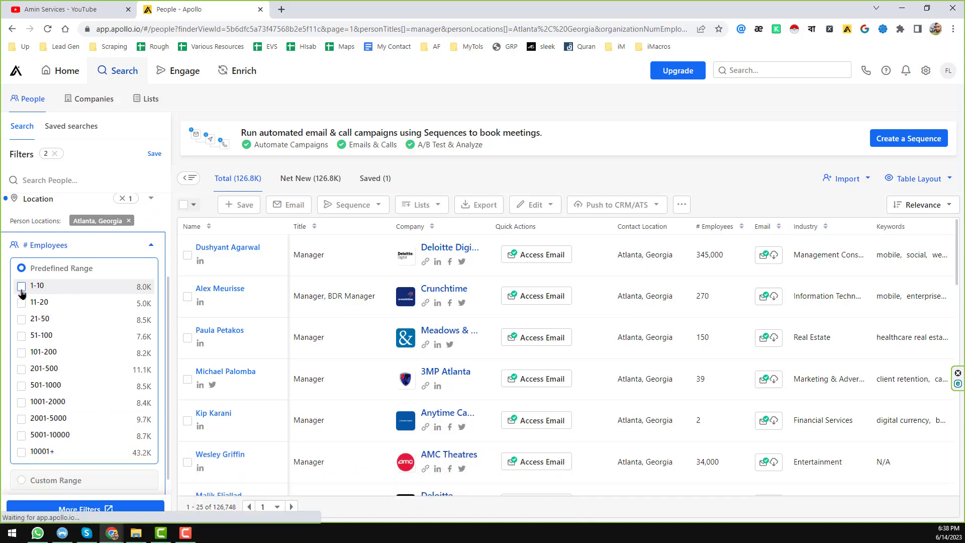
pyautogui.click(21, 287)
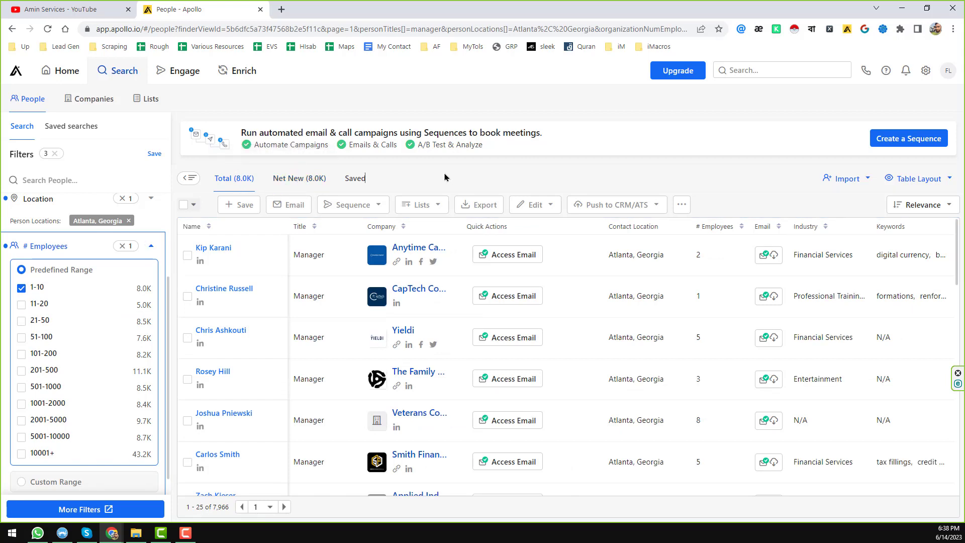
pyautogui.click(151, 249)
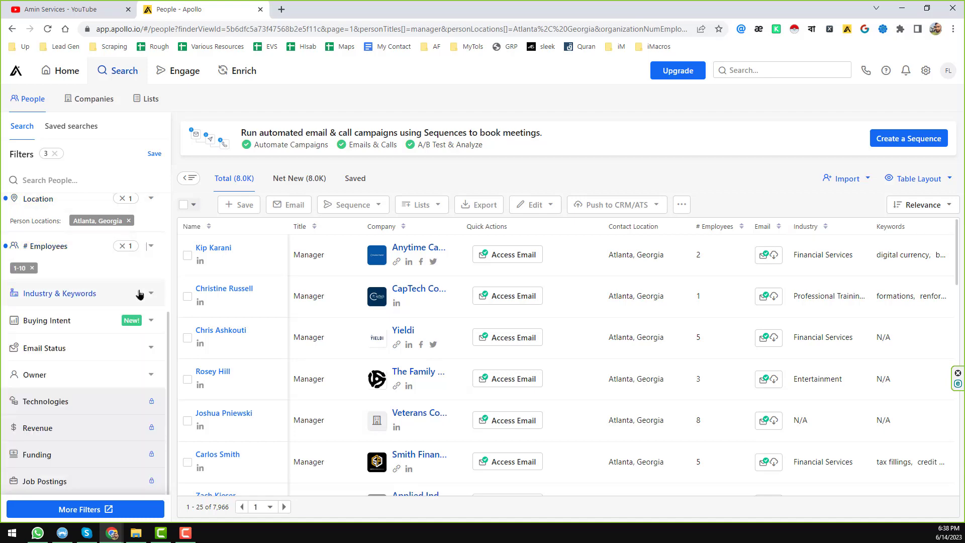
# Step: Show only the net new people in the filtered results and select everyone on the current page
pyautogui.scroll(3, 138, 295)
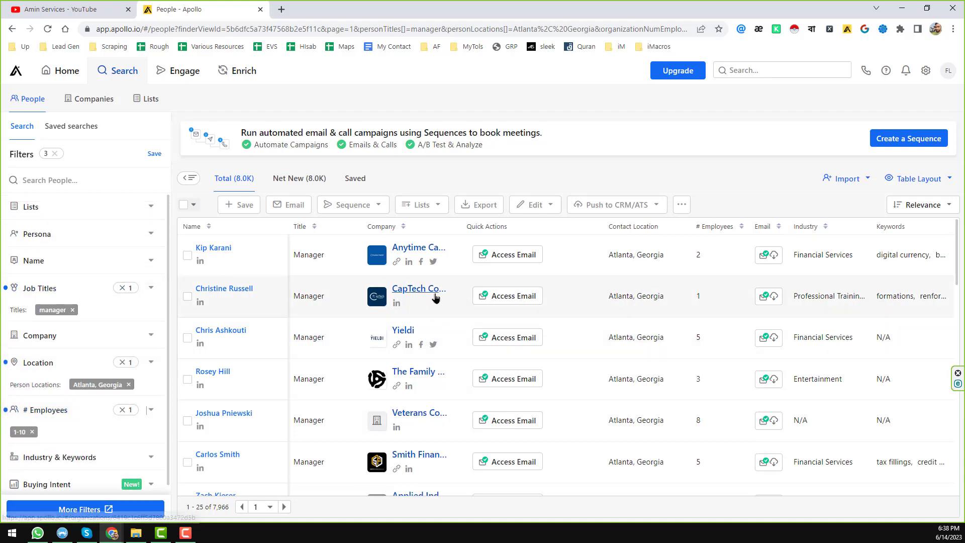
pyautogui.scroll(-10, 435, 297)
pyautogui.scroll(-4, 435, 297)
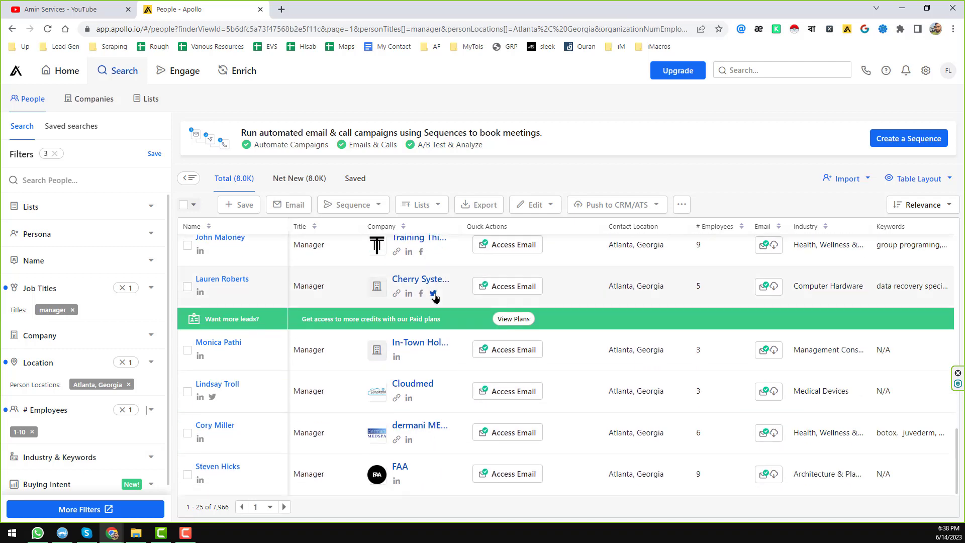
pyautogui.scroll(5, 436, 299)
pyautogui.scroll(-5, 436, 299)
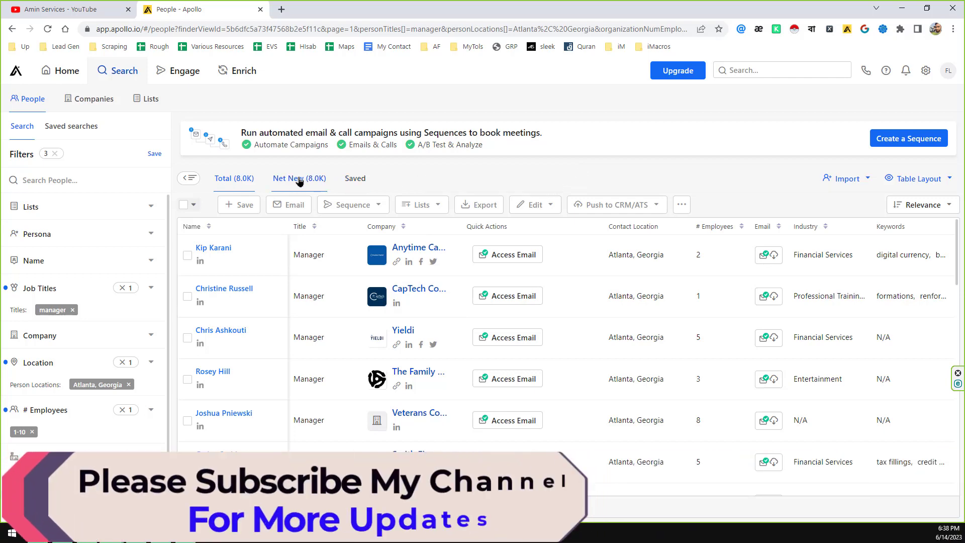
pyautogui.click(299, 180)
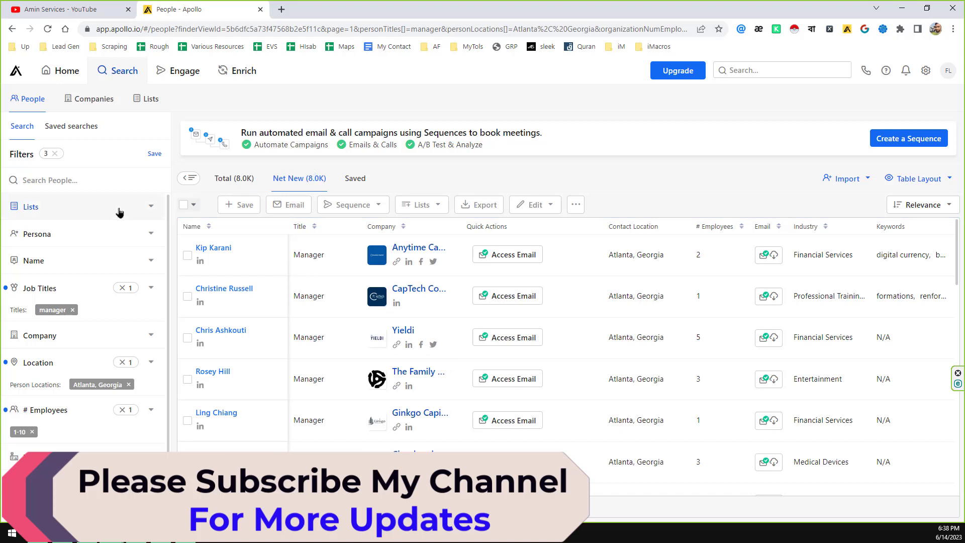
pyautogui.click(184, 206)
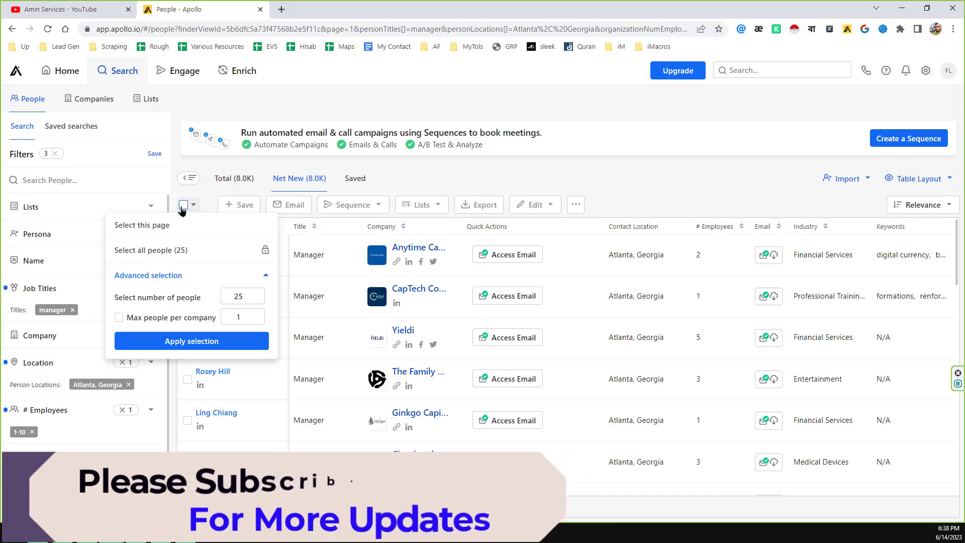
pyautogui.click(200, 233)
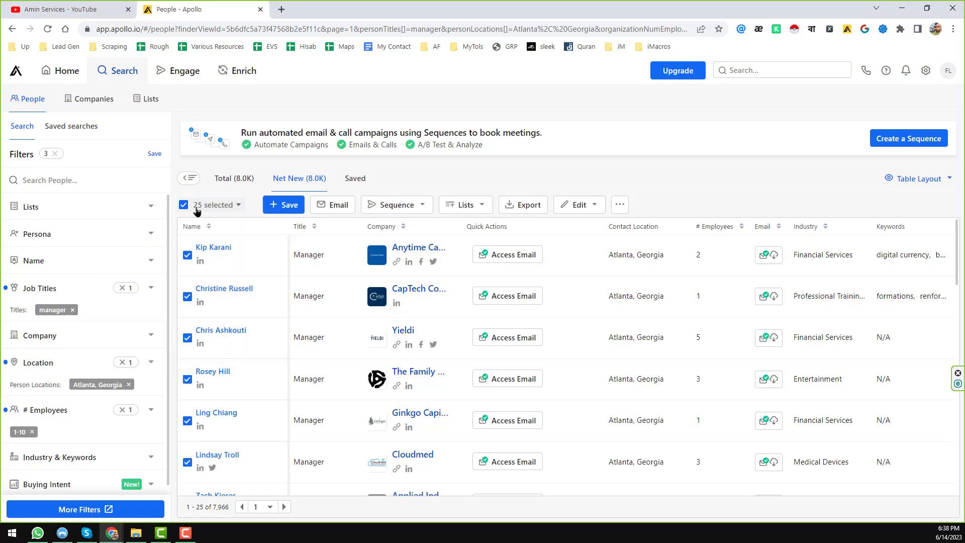
# Step: Review the selected people and choose the amin services list as the one to add them to
pyautogui.scroll(-15, 223, 264)
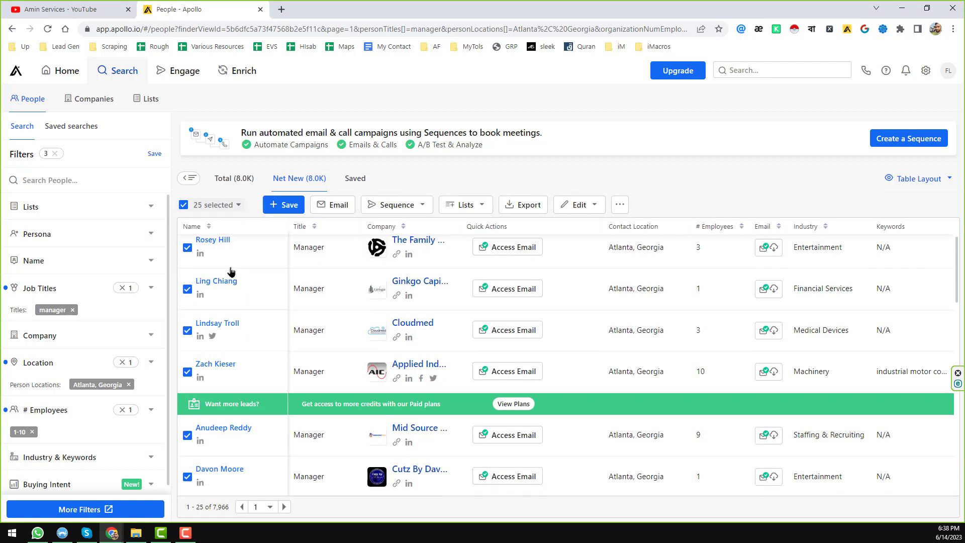
pyautogui.scroll(-4, 224, 310)
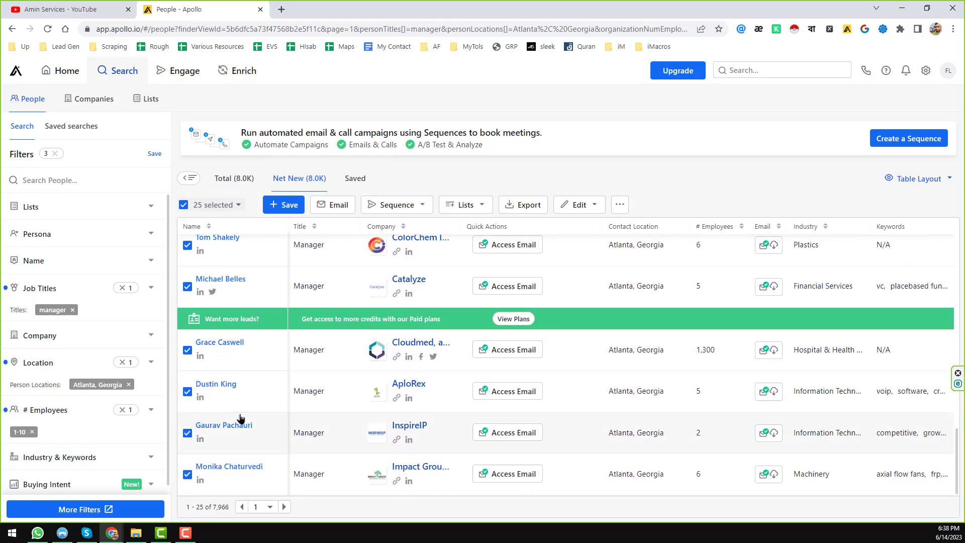
pyautogui.scroll(2, 275, 414)
pyautogui.scroll(15, 275, 413)
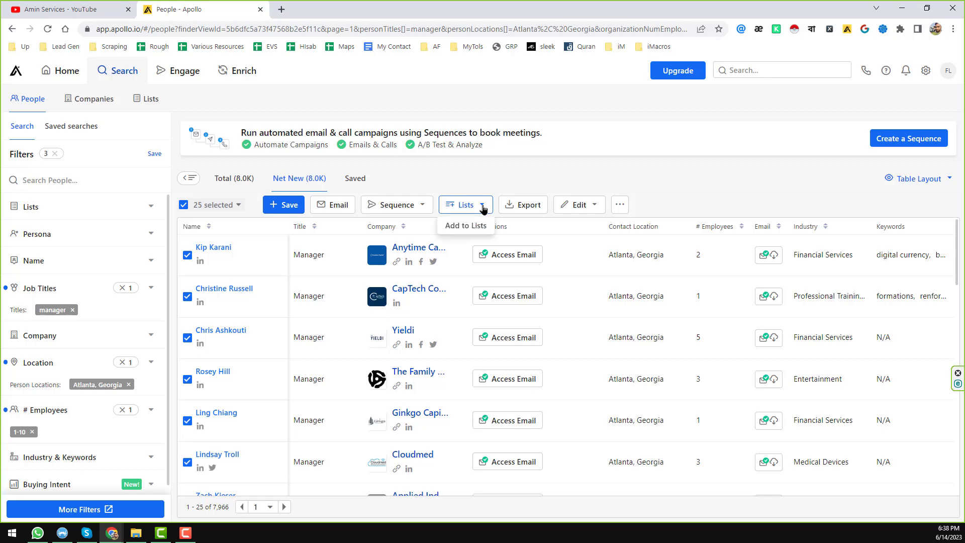
pyautogui.click(468, 229)
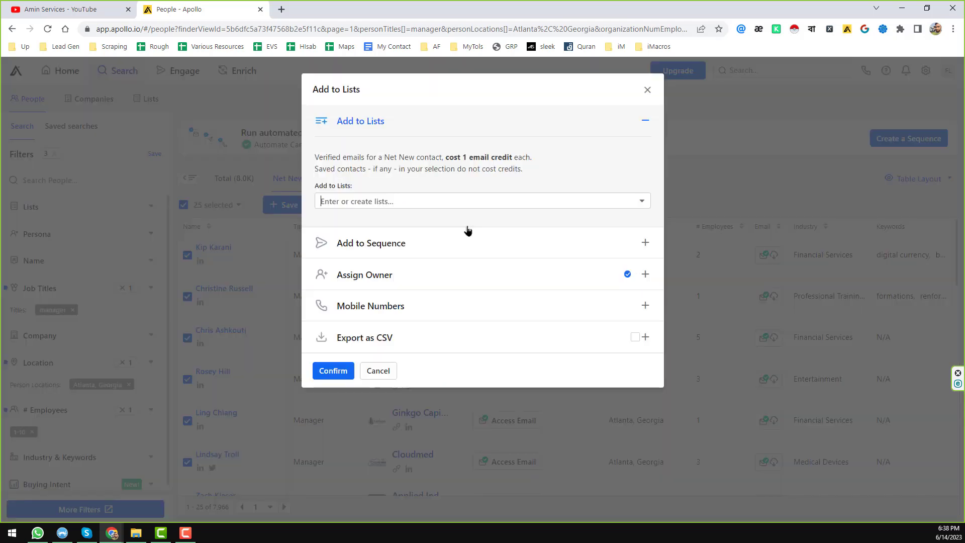
pyautogui.click(642, 202)
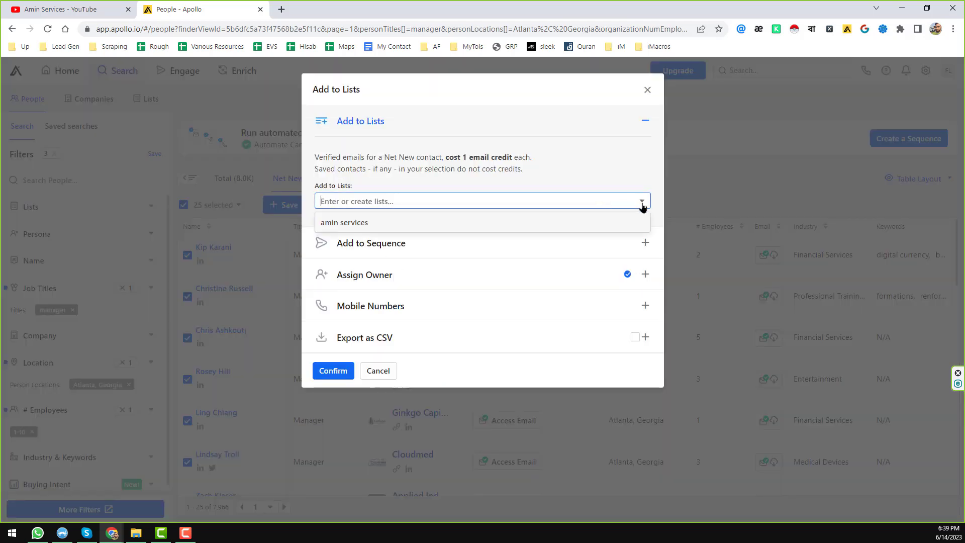
pyautogui.click(364, 226)
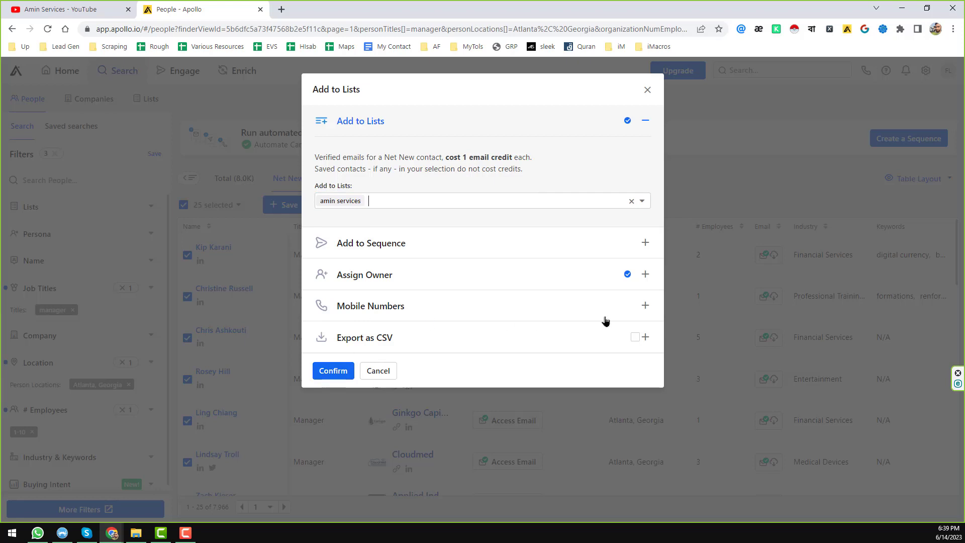
# Step: Enable finding mobile numbers for newly prospected people, confirm the addition to the list, and refresh the prospects
pyautogui.click(644, 307)
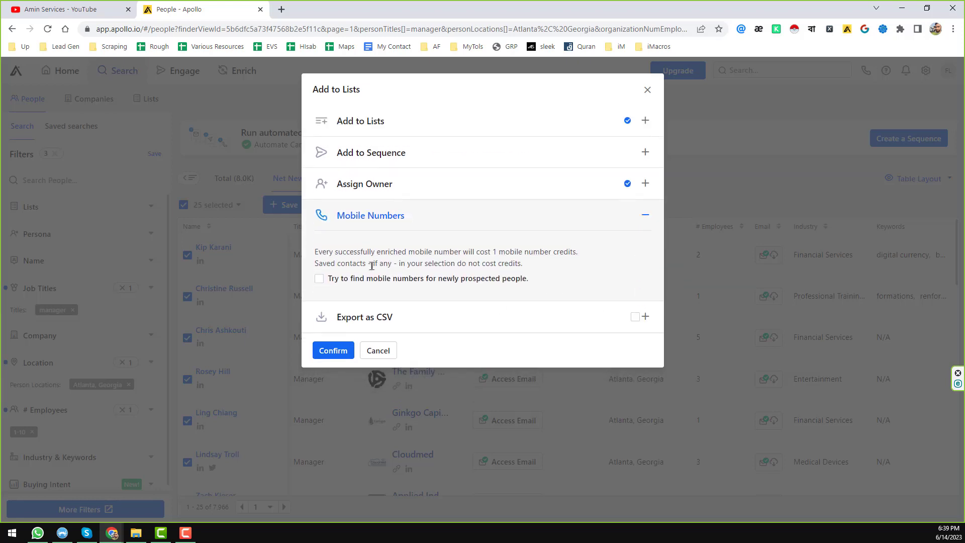
pyautogui.click(320, 280)
pyautogui.click(336, 352)
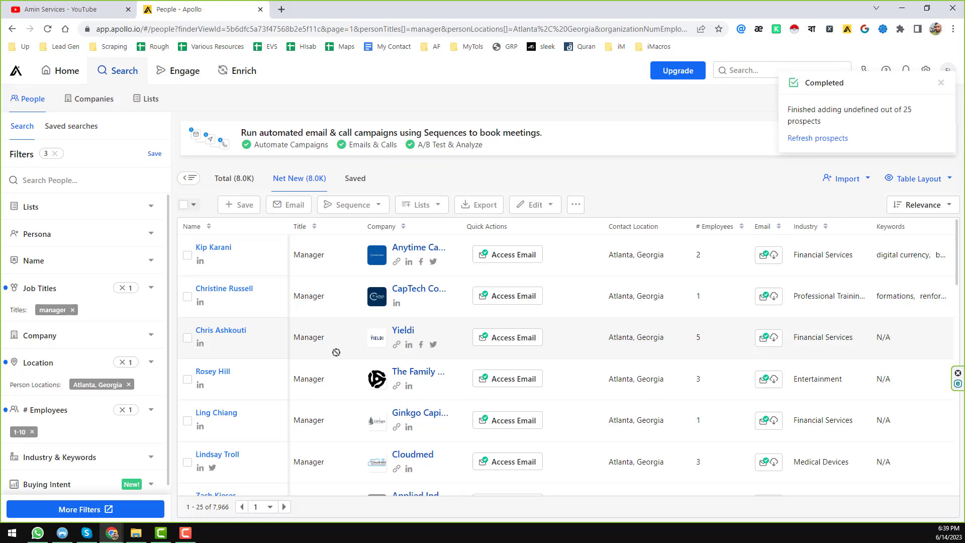
pyautogui.click(827, 139)
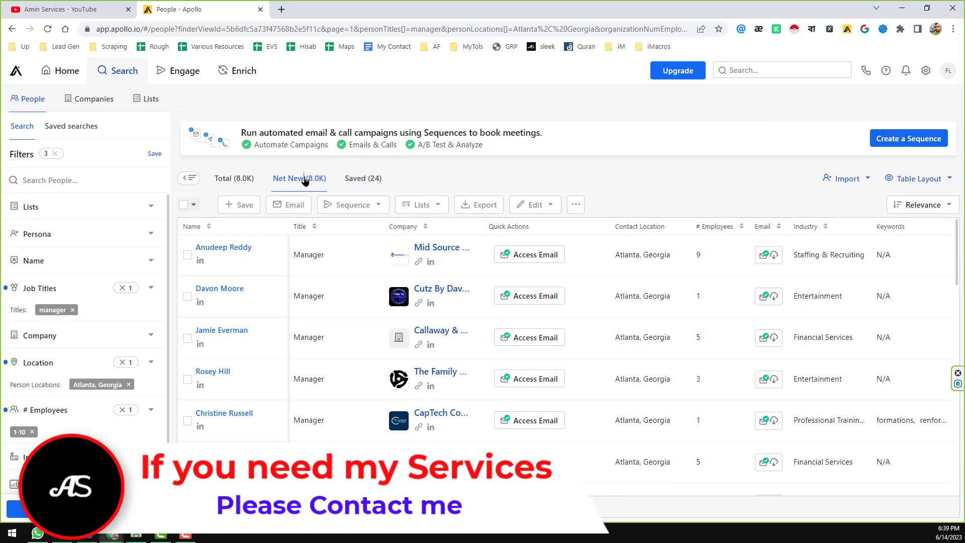
# Step: Save the current page of net new people to the amin services list with mobile number lookup, and refresh the prospects
pyautogui.click(193, 205)
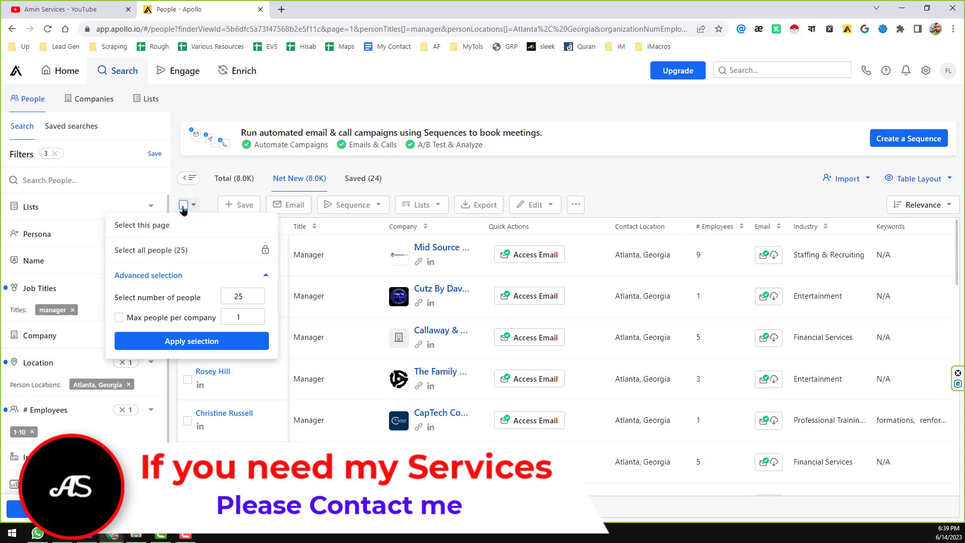
pyautogui.click(196, 230)
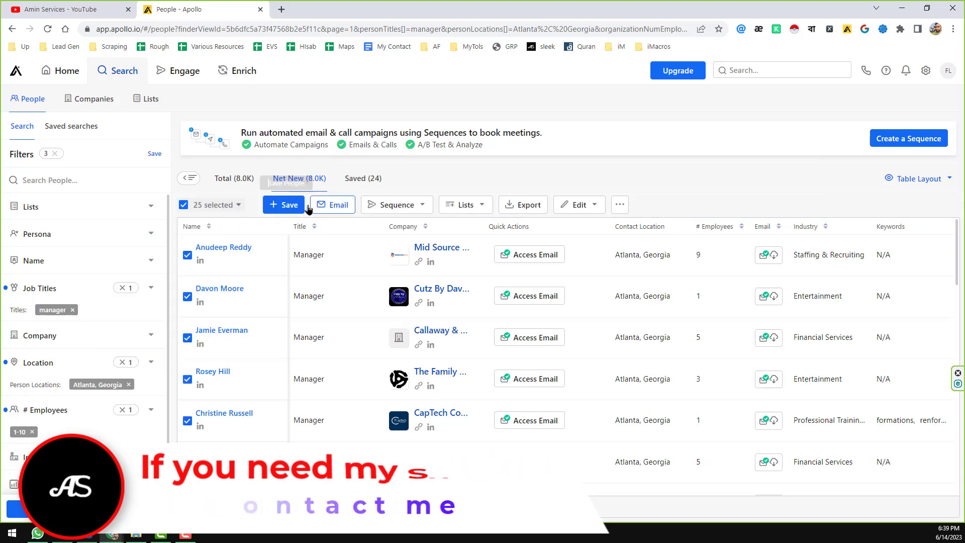
pyautogui.click(290, 205)
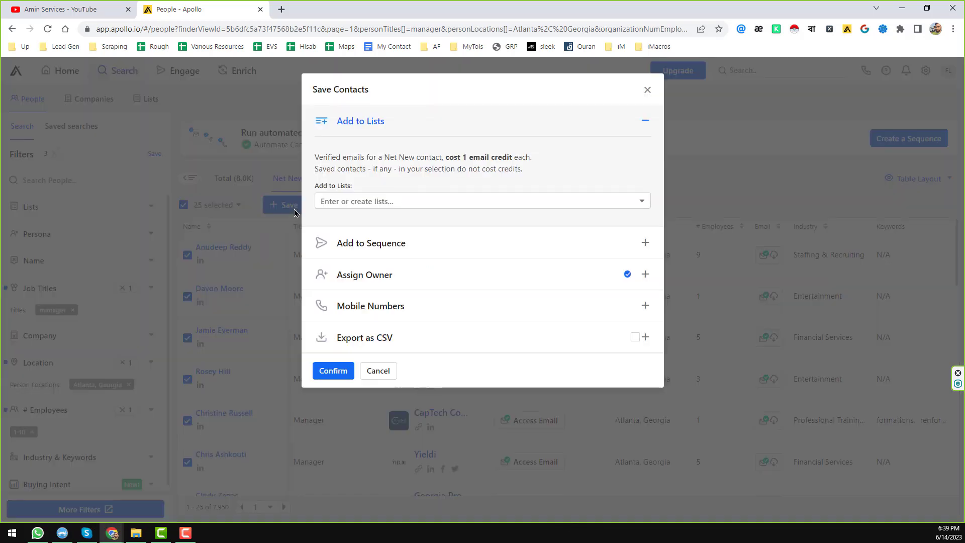
pyautogui.click(399, 200)
pyautogui.click(369, 223)
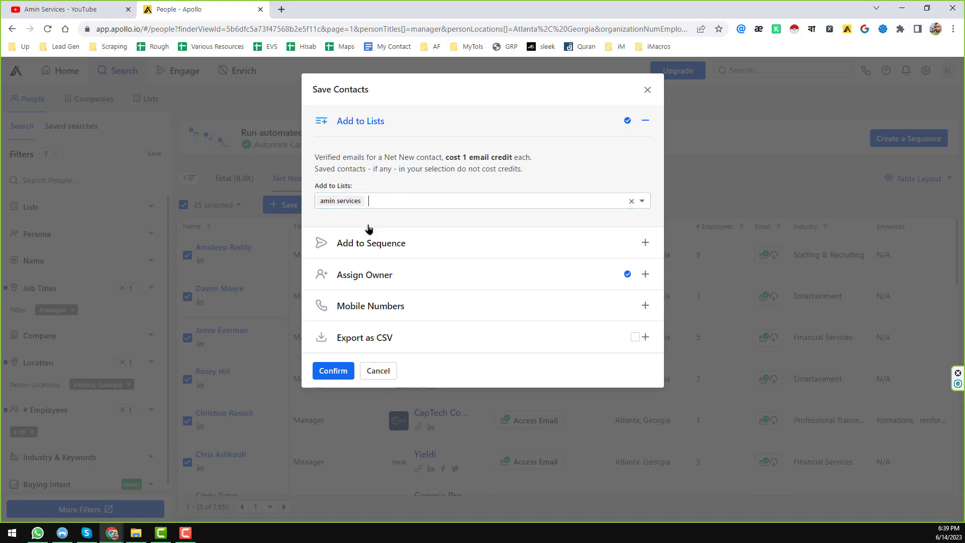
pyautogui.click(433, 311)
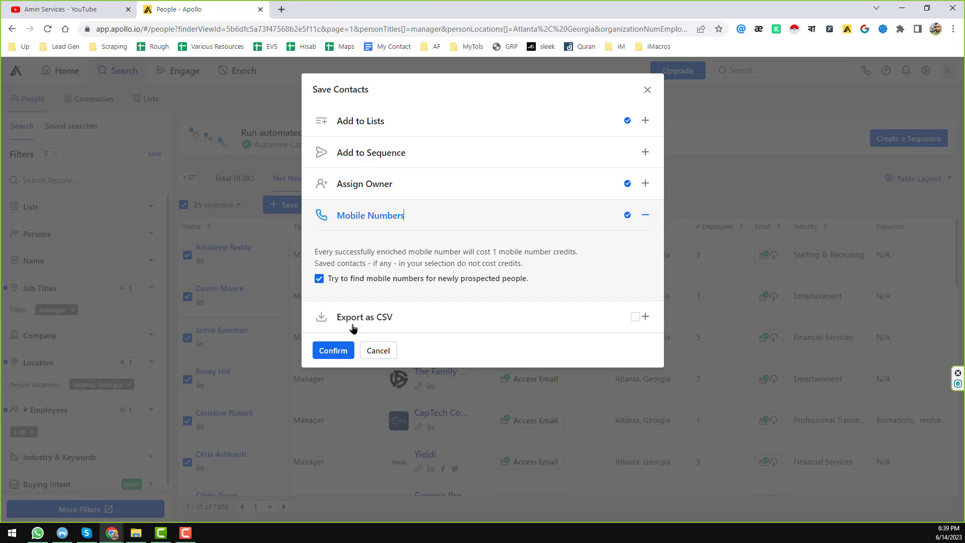
pyautogui.click(339, 356)
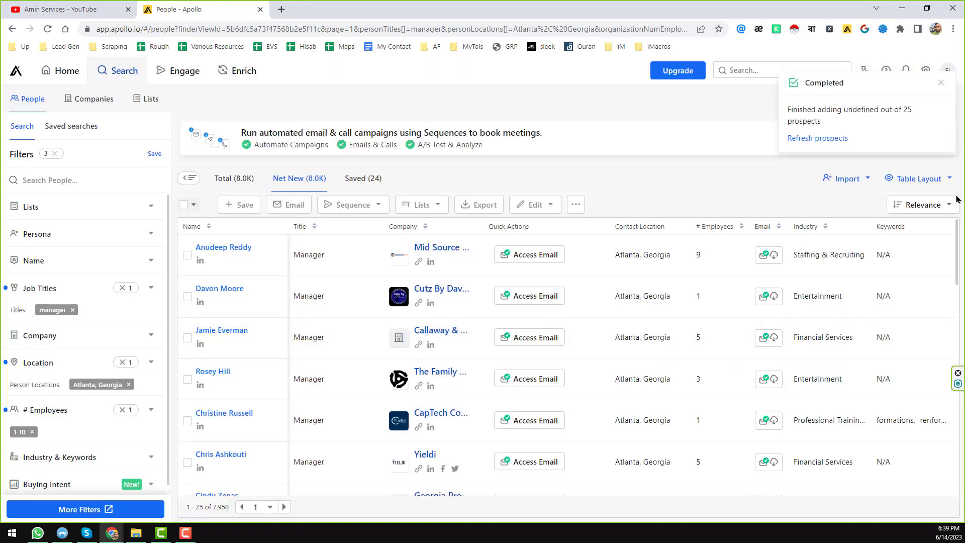
pyautogui.click(825, 138)
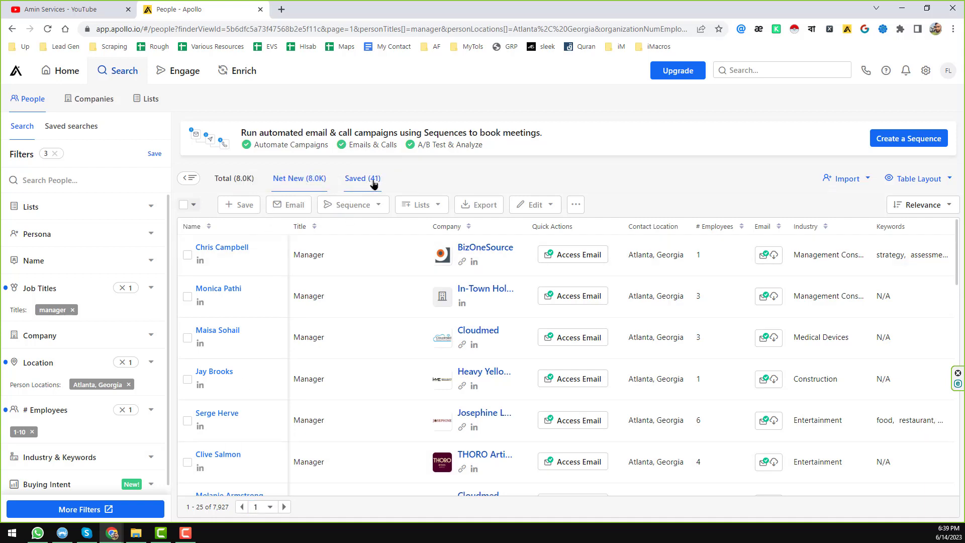
# Step: Show the saved contacts and export all of them to CSV with the Export All Emails option
pyautogui.click(297, 185)
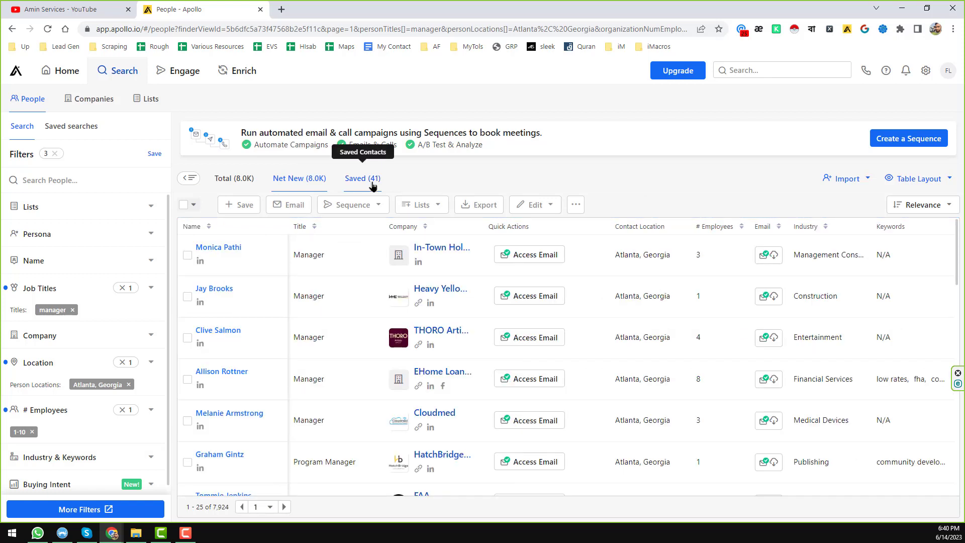
pyautogui.click(378, 181)
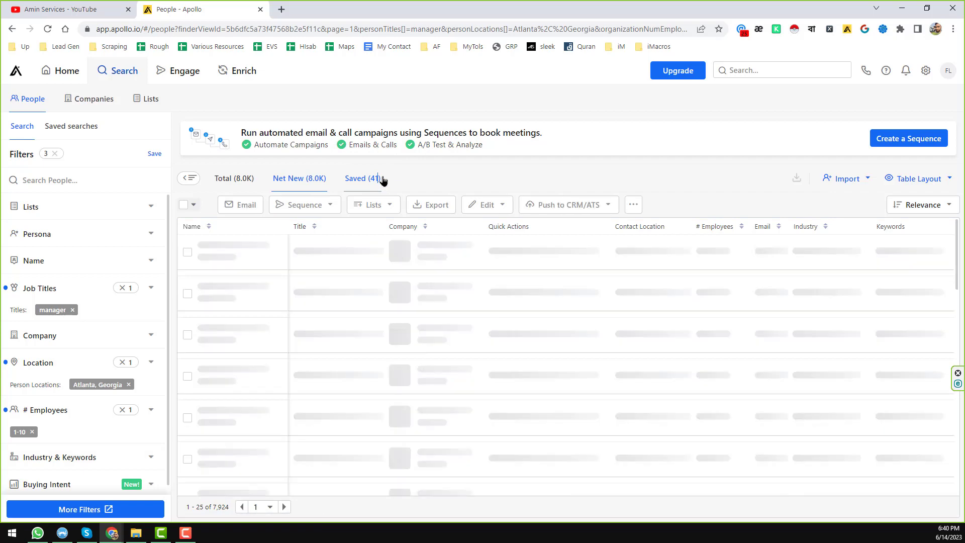
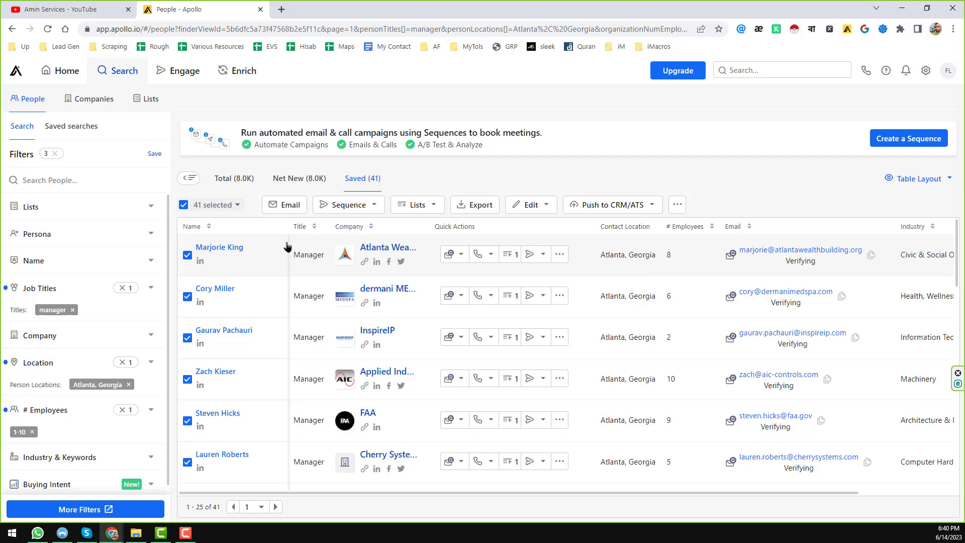
pyautogui.click(479, 207)
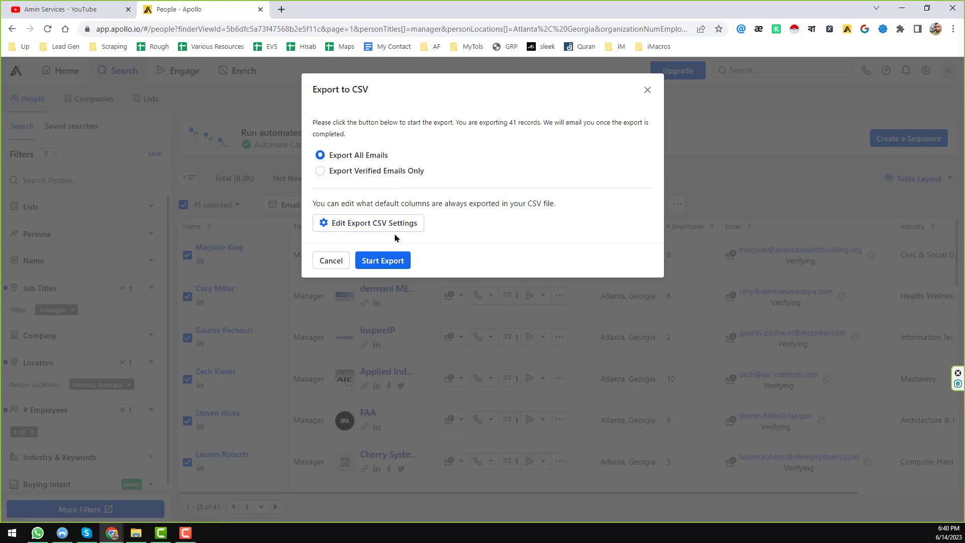
pyautogui.click(395, 264)
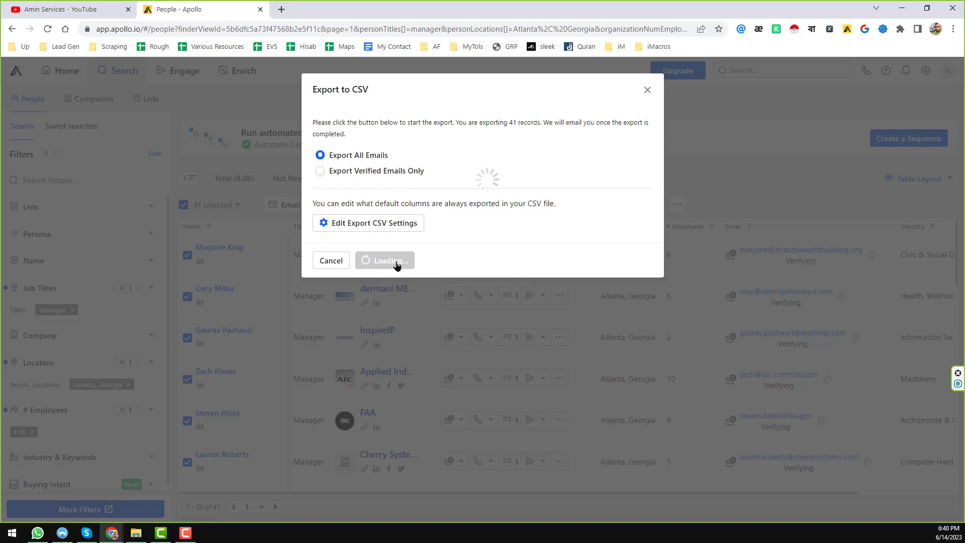
# Step: Download the exported contacts file, open it in Excel, and maximise the window
pyautogui.click(404, 186)
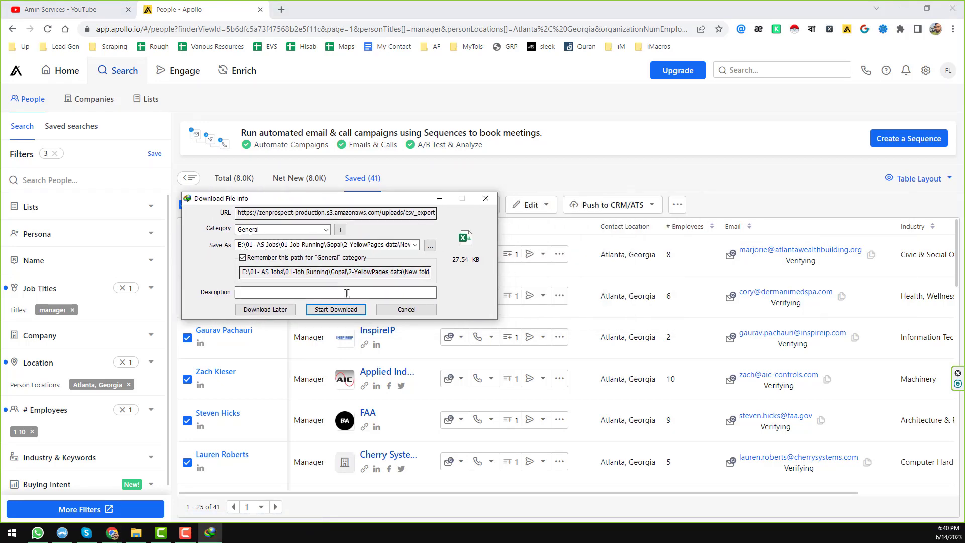
pyautogui.click(343, 310)
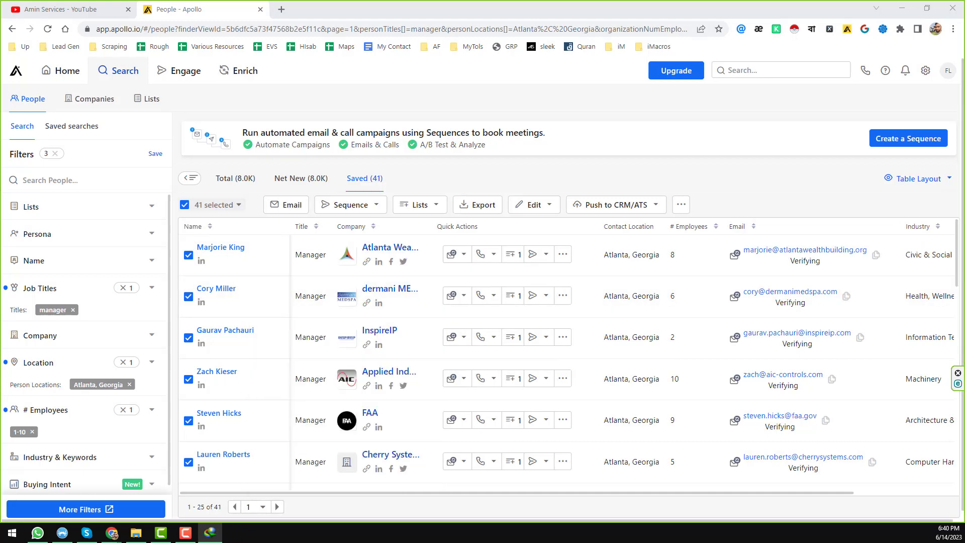
pyautogui.click(411, 289)
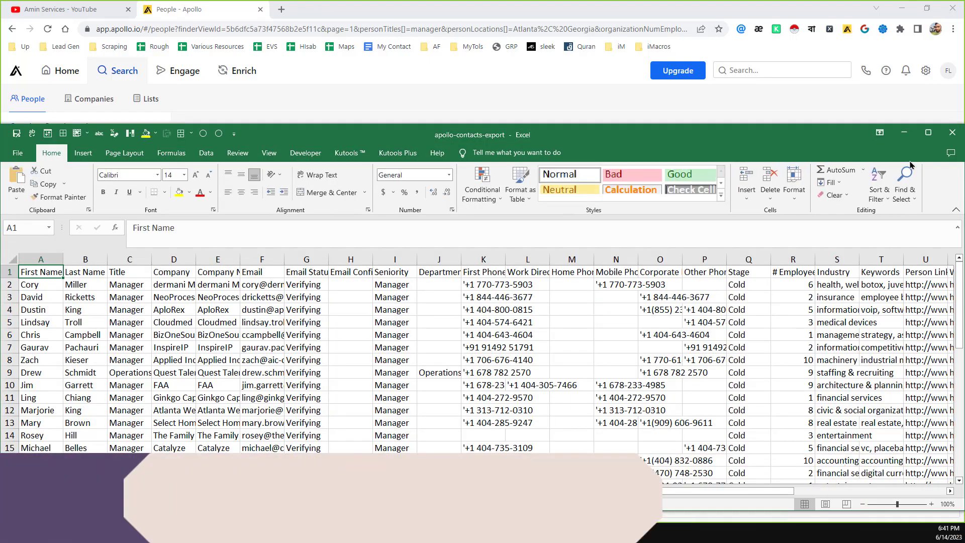
pyautogui.click(928, 133)
# Step: Add borders to all cells of the contacts sheet and widen all columns equally
pyautogui.click(306, 185)
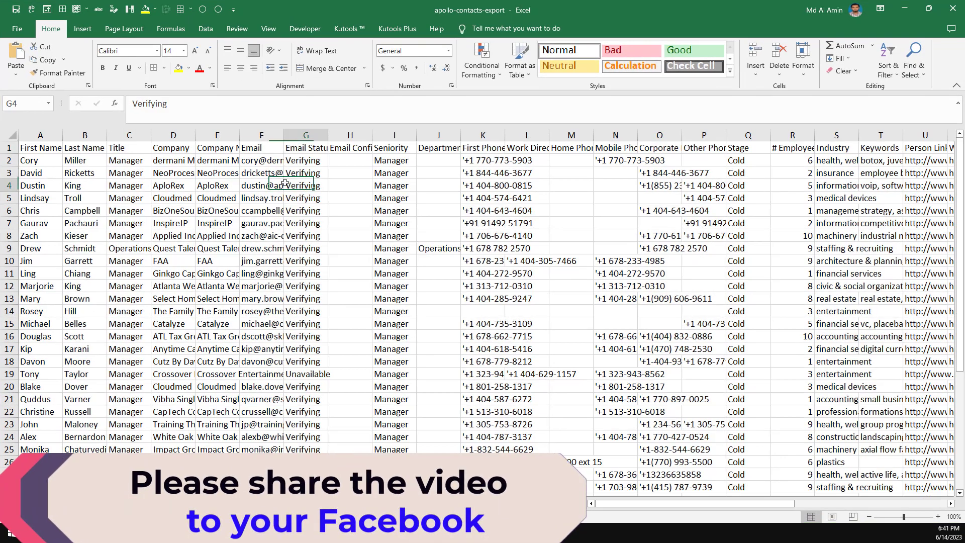
pyautogui.click(12, 135)
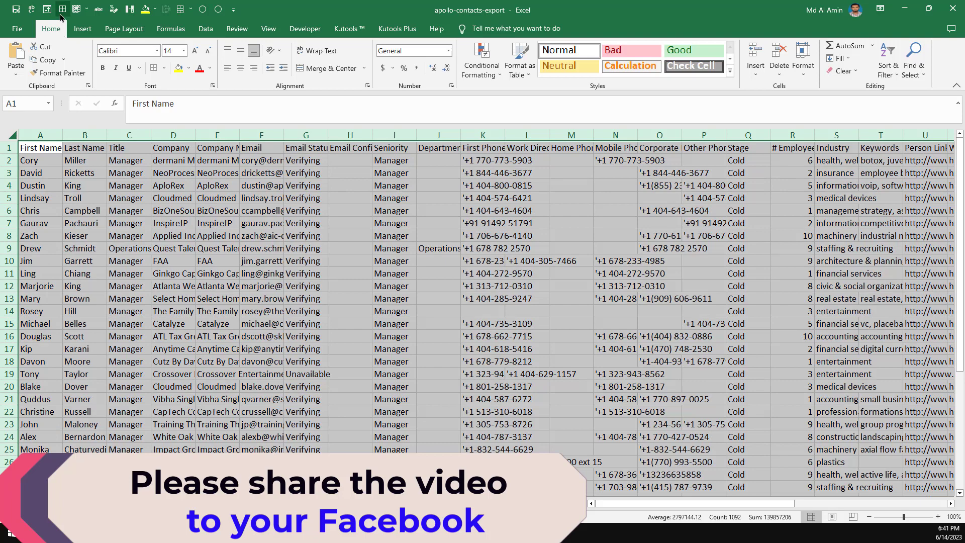
pyautogui.moveTo(108, 139); pyautogui.dragTo(130, 139)
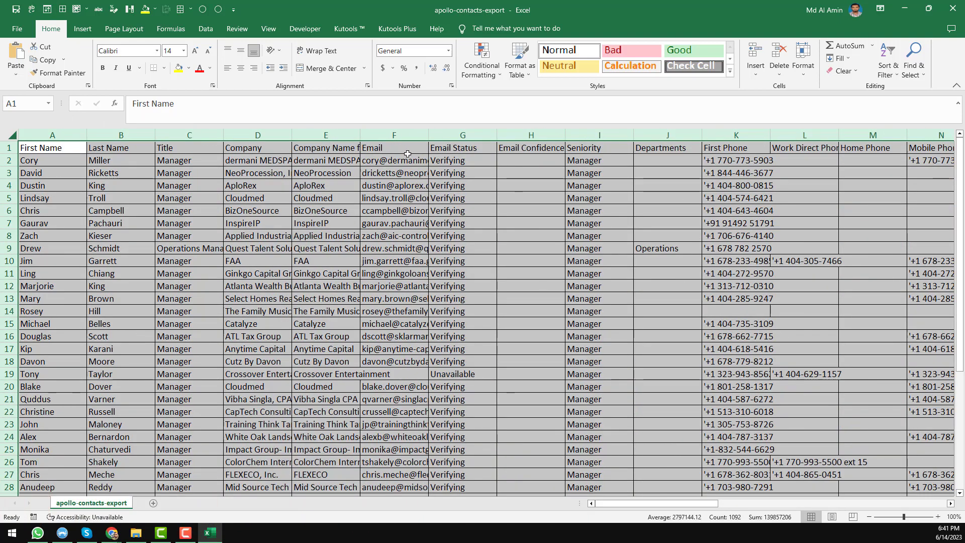
# Step: Examine the exported contact and company columns across the sheet through Total Funding, and return to the first columns
pyautogui.click(811, 157)
pyautogui.press('Right')
pyautogui.press('Right')
pyautogui.press('Right')
pyautogui.press('Right')
pyautogui.press('Right')
pyautogui.press('Right')
pyautogui.press('Right')
pyautogui.press('Right')
pyautogui.press('Right')
pyautogui.press('Right')
pyautogui.press('Right')
pyautogui.press('Right')
pyautogui.press('Right')
pyautogui.press('Right')
pyautogui.press('Right')
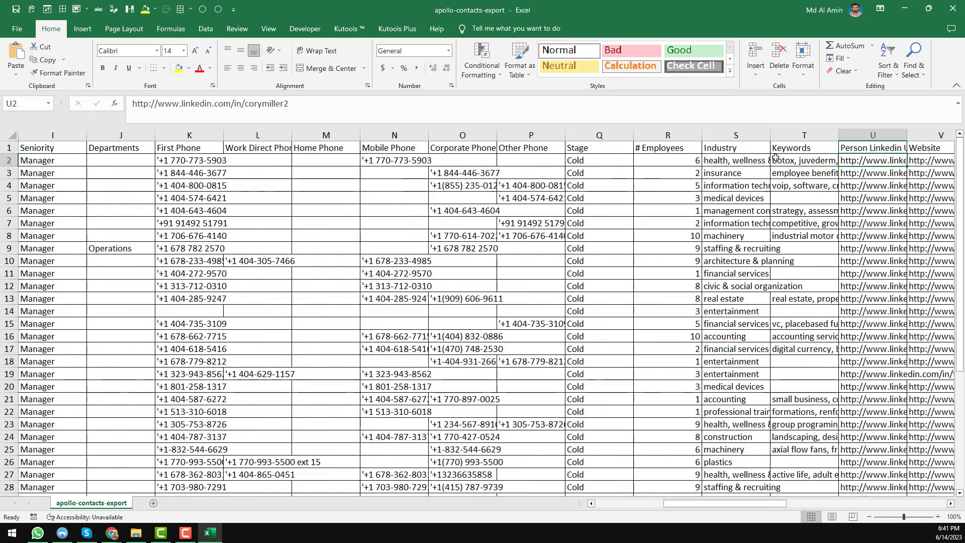
pyautogui.press('Right')
pyautogui.press('Right')
pyautogui.press('Right')
pyautogui.press('Right')
pyautogui.press('Right')
pyautogui.press('Right')
pyautogui.press('Right')
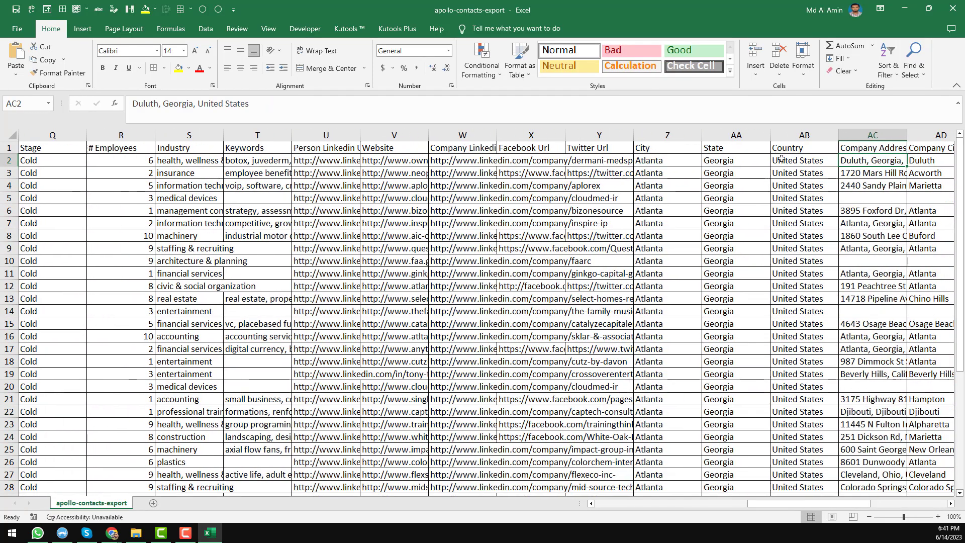
pyautogui.press('Right')
pyautogui.press('Right')
pyautogui.press('Right')
pyautogui.press('Right')
pyautogui.press('Right')
pyautogui.press('Right')
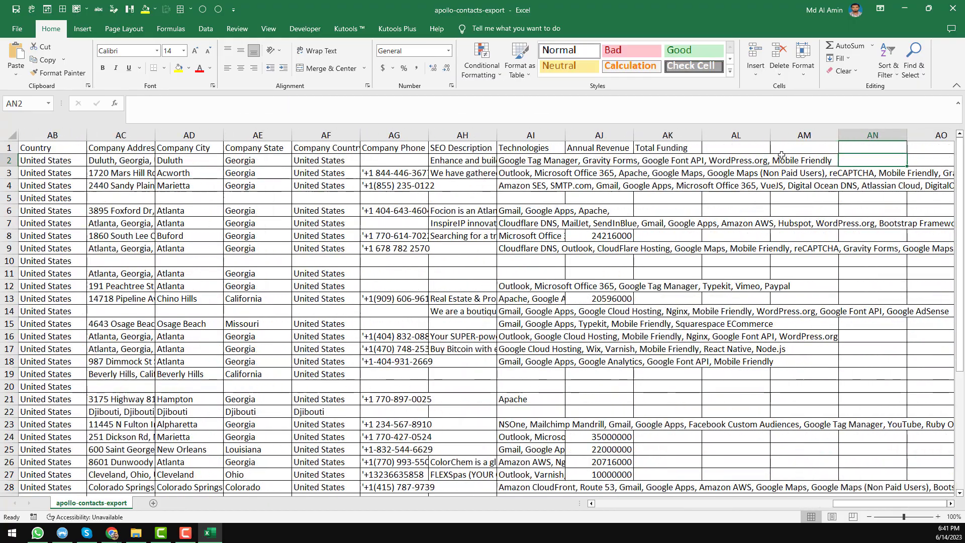
pyautogui.press('Left')
pyautogui.press('Left')
pyautogui.press('Home')
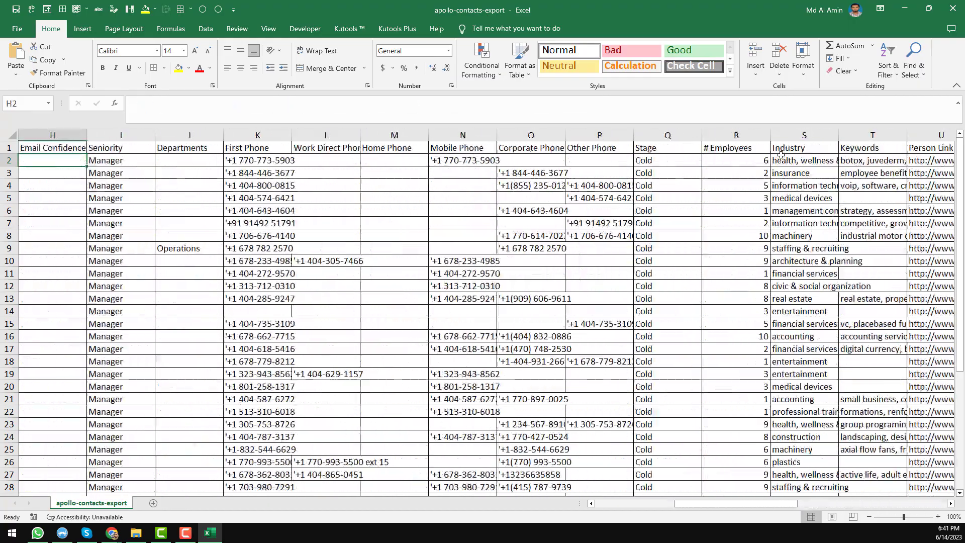
# Step: Widen the Email column and review the exported addresses down to the last contact
pyautogui.click(425, 161)
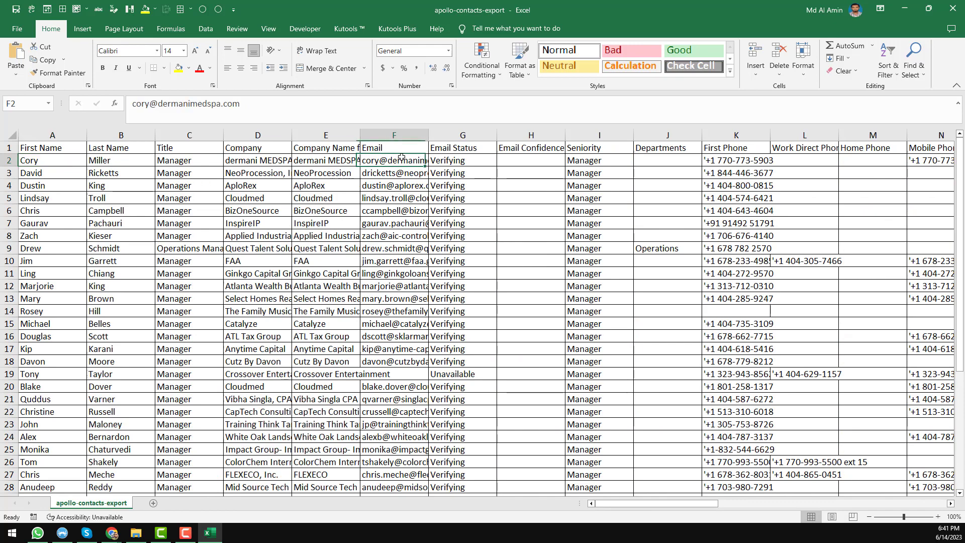
pyautogui.moveTo(428, 134); pyautogui.dragTo(483, 132)
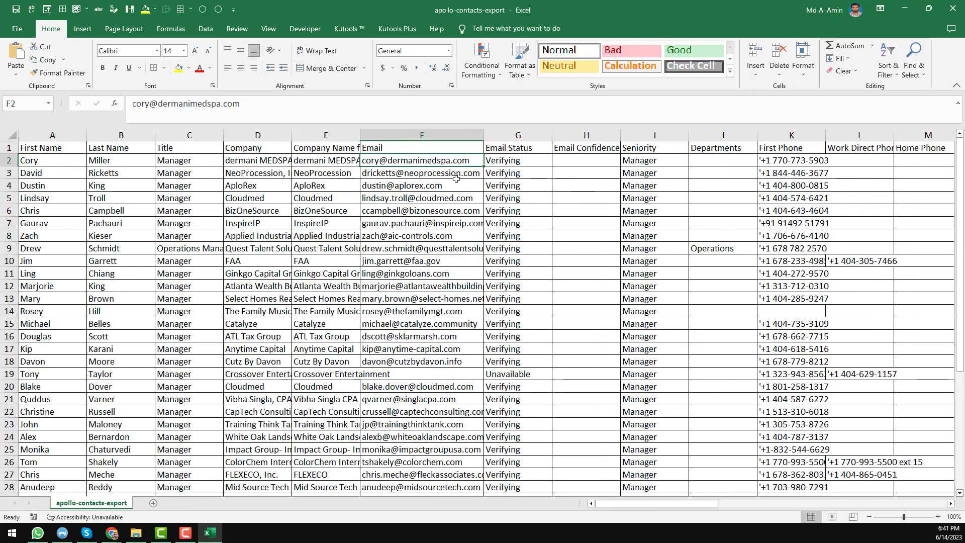
pyautogui.click(456, 182)
pyautogui.scroll(-7, 417, 278)
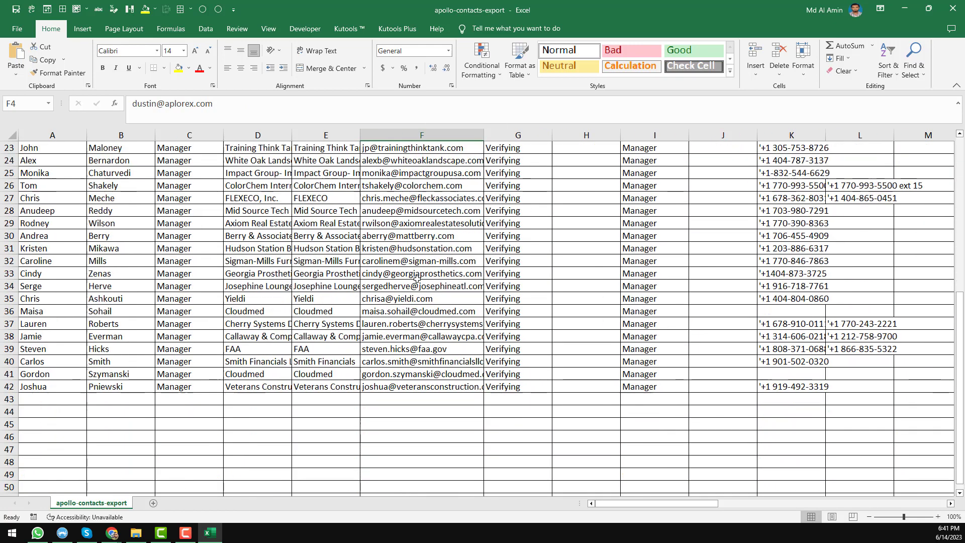
pyautogui.scroll(-3, 417, 278)
pyautogui.click(420, 274)
pyautogui.scroll(10, 420, 274)
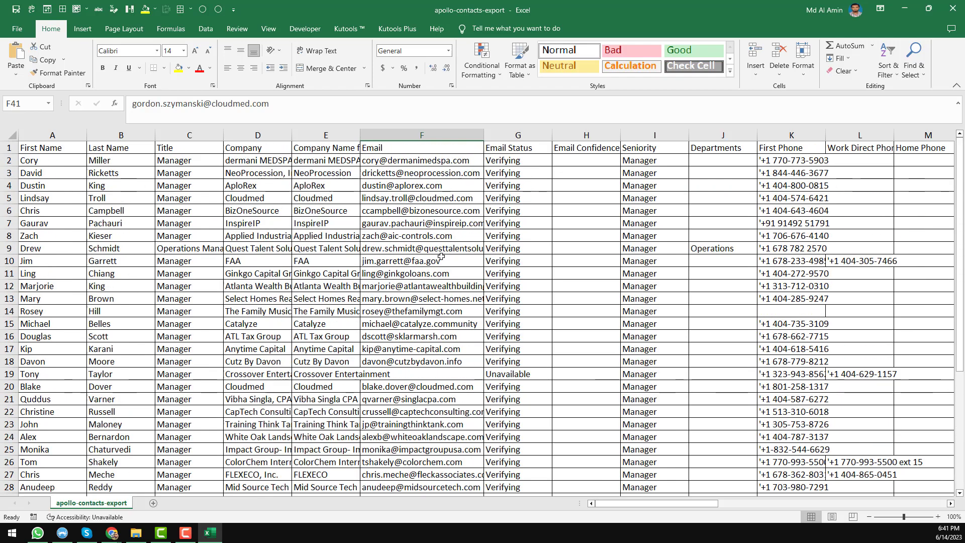
pyautogui.click(438, 175)
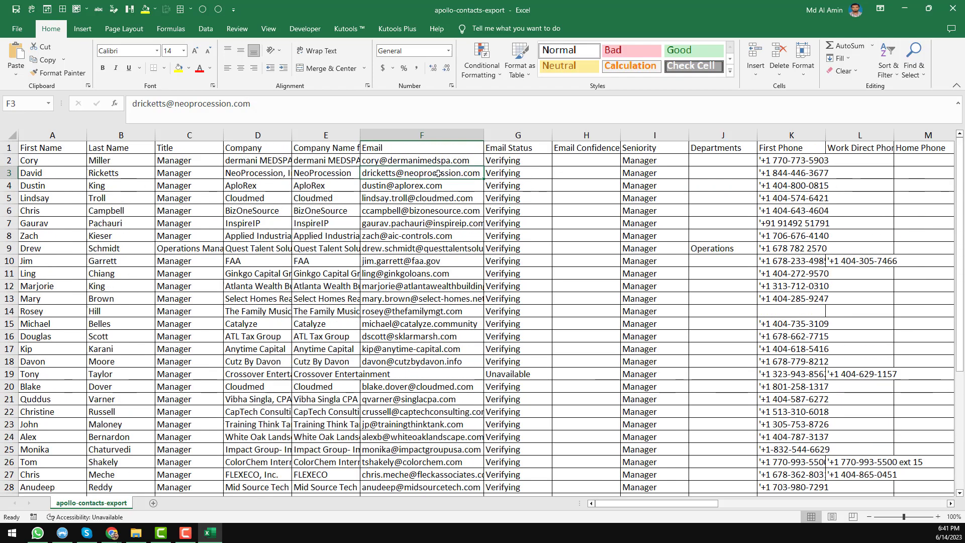
# Step: Minimise the spreadsheet and switch to the YouTube page showing the Amin Services channel's videos
pyautogui.click(905, 9)
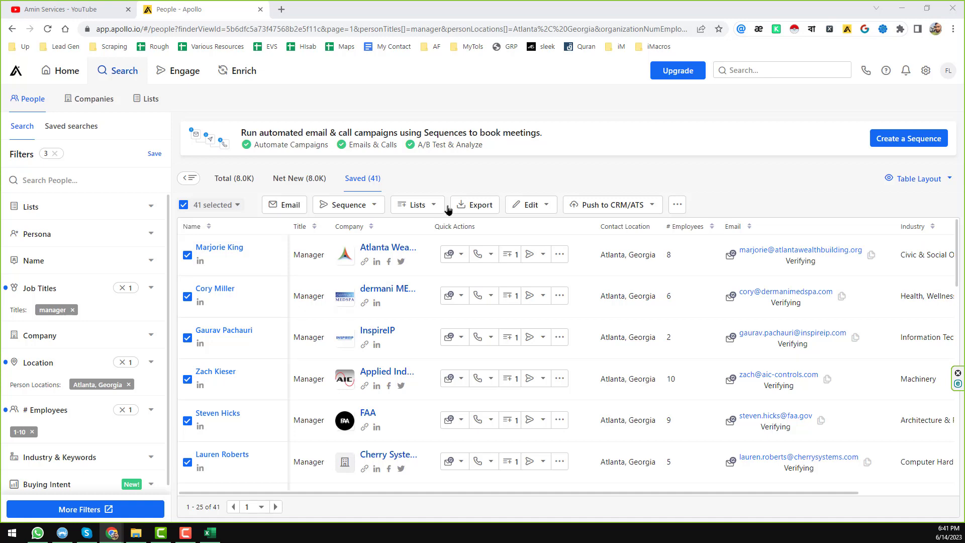
pyautogui.click(121, 12)
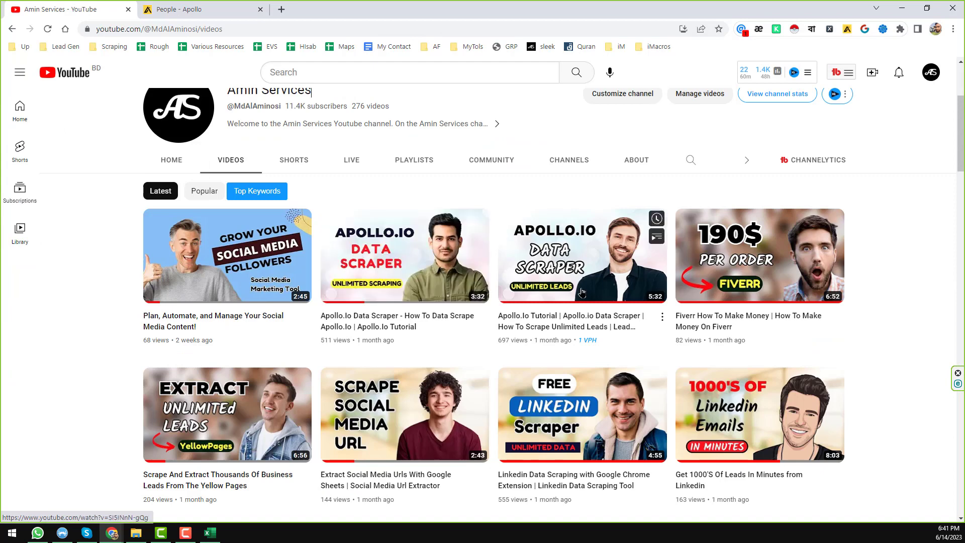
pyautogui.moveTo(634, 319)
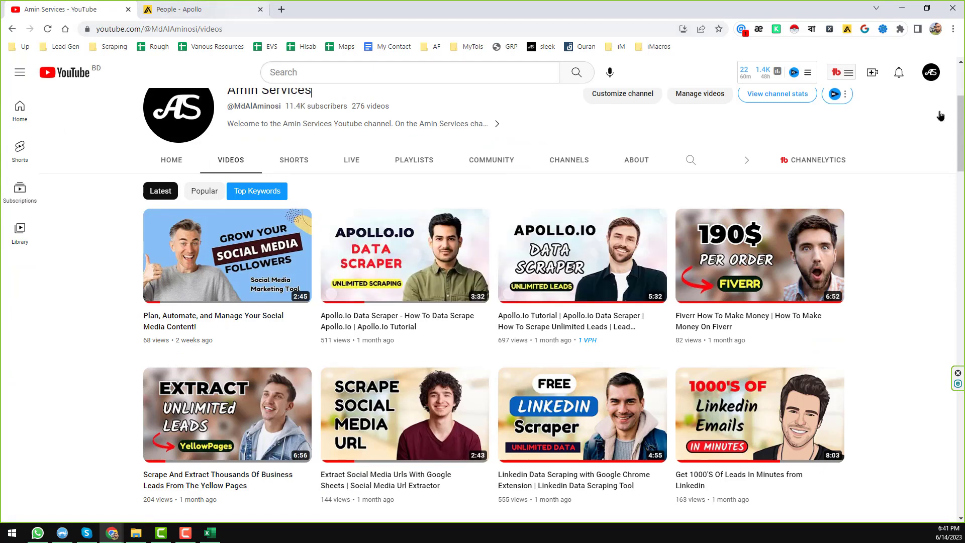